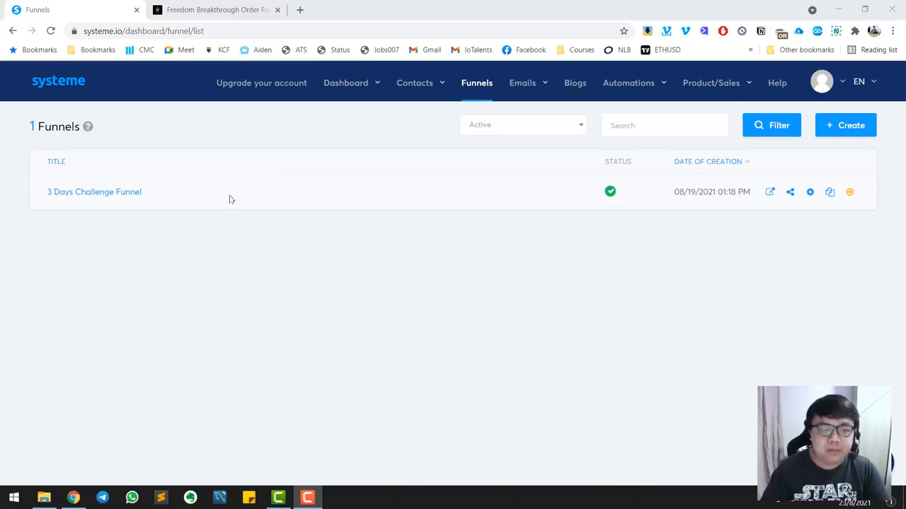
Open the Squeeze page of the 3 Days Challenge Funnel in the page editor and add a new popup
left_click(123, 195)
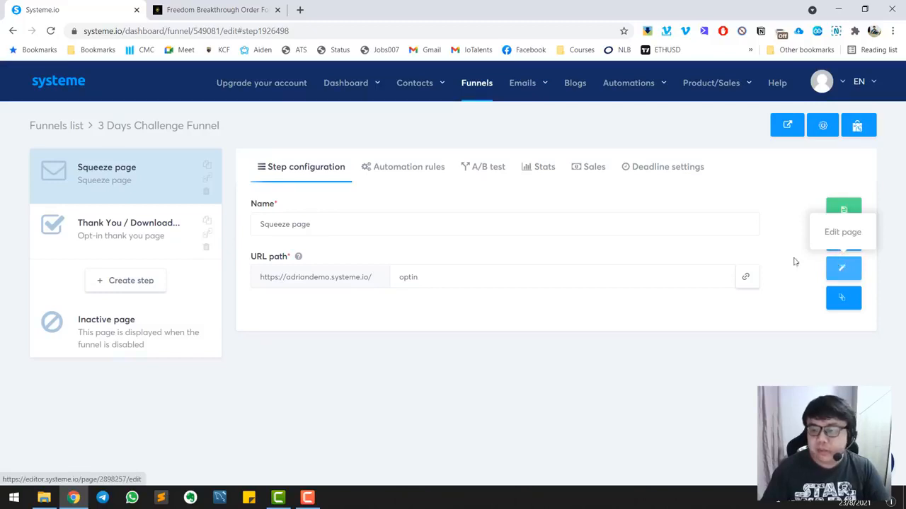
left_click(848, 271)
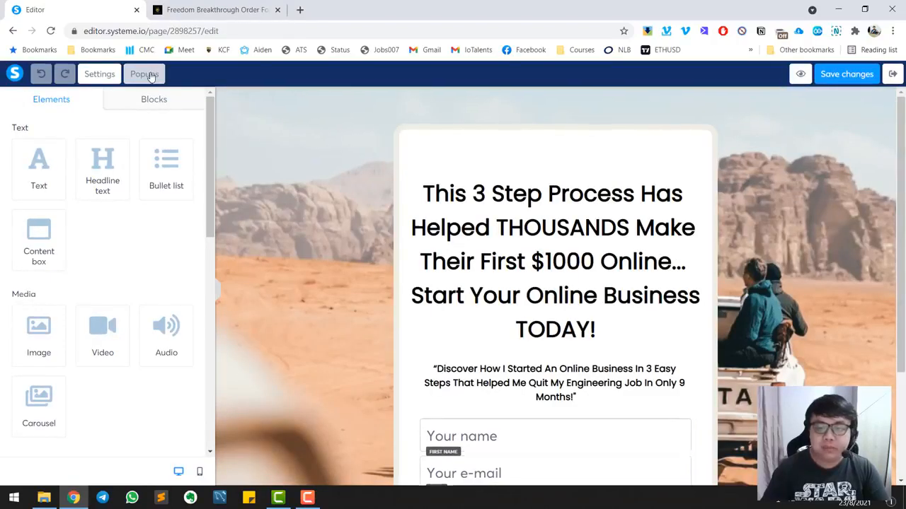
left_click(150, 75)
left_click(107, 147)
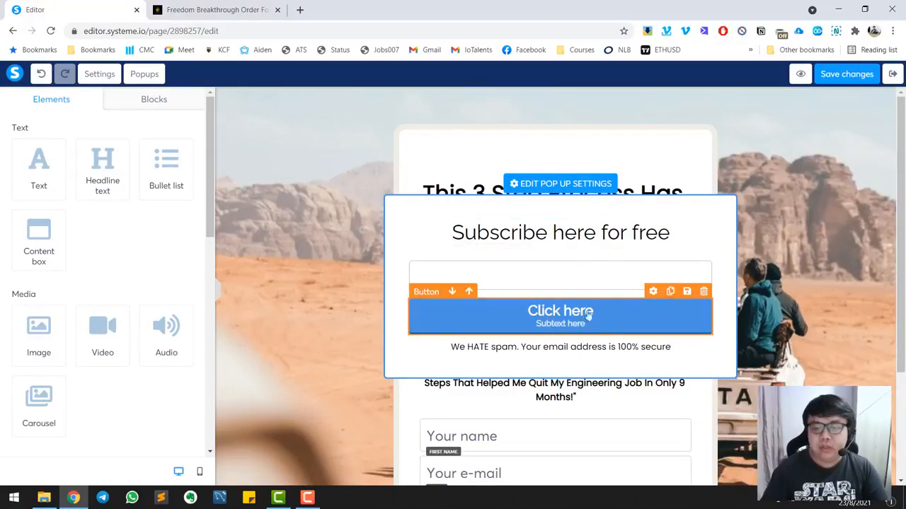
Replace the new popup's headline with "WAIT! You're going to miss out on a "
left_click(647, 239)
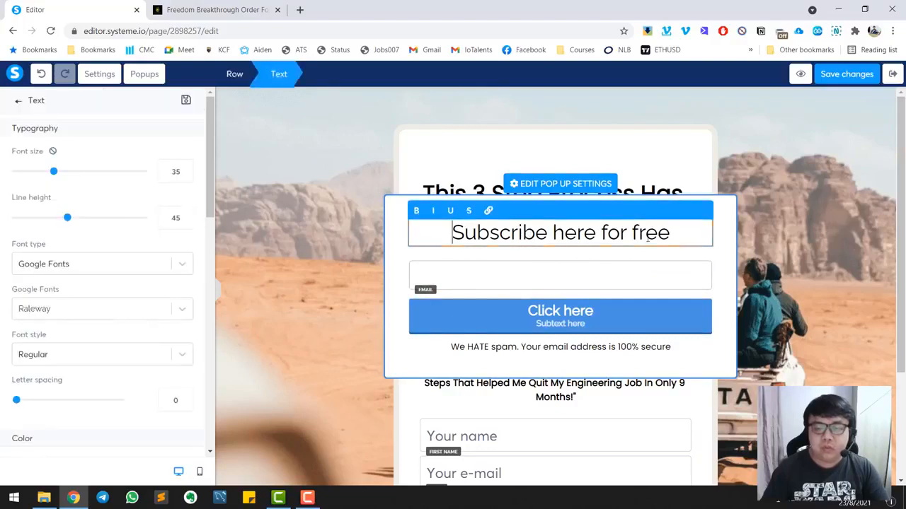
left_click_drag(670, 233, 454, 232)
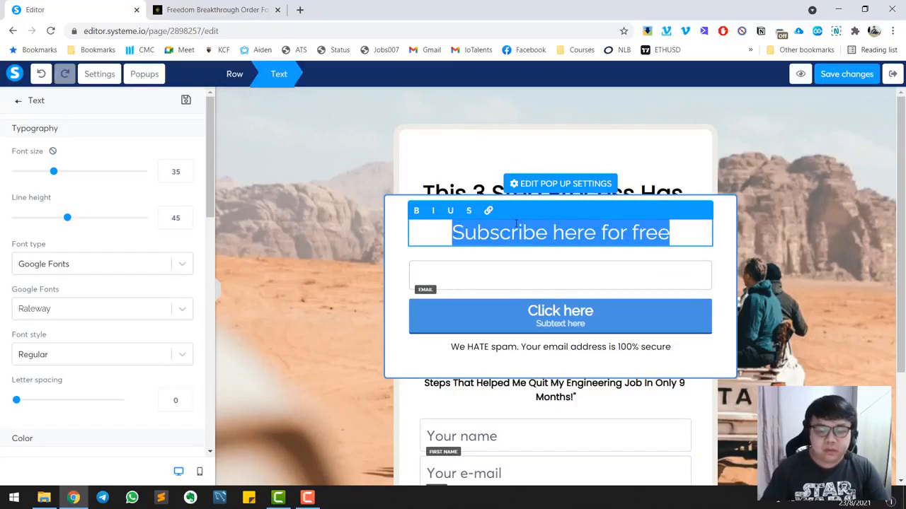
type("WAIT")
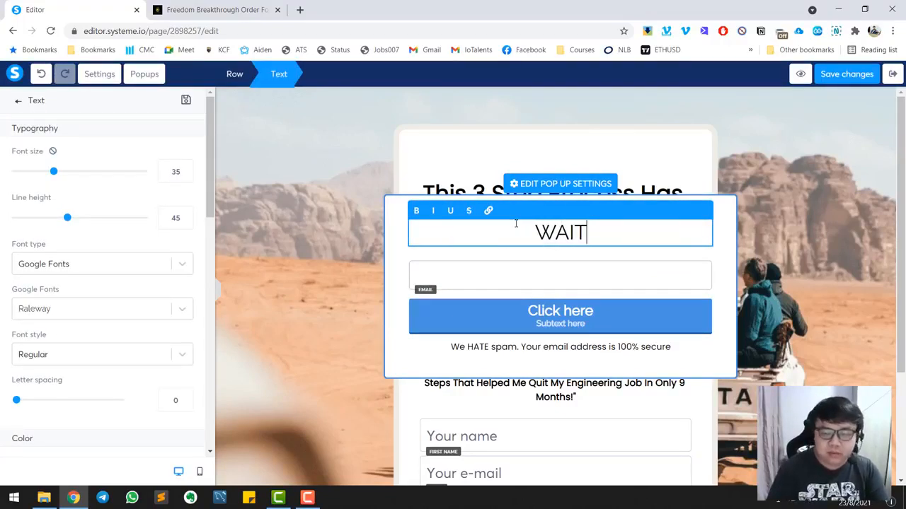
type("! You")
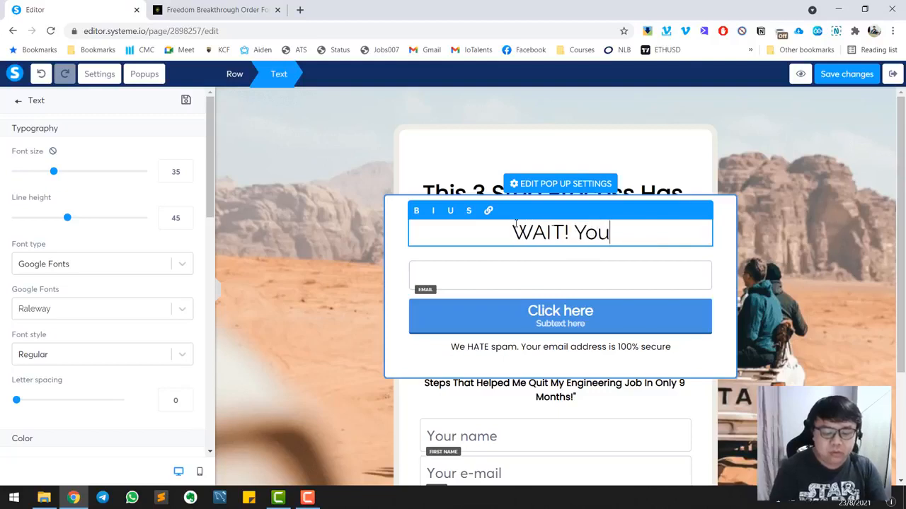
type("'re going to ")
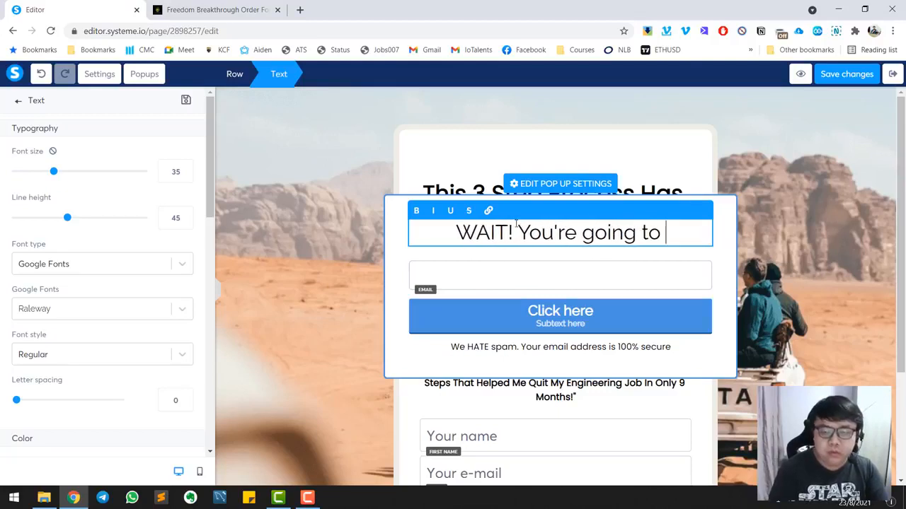
type("miss out")
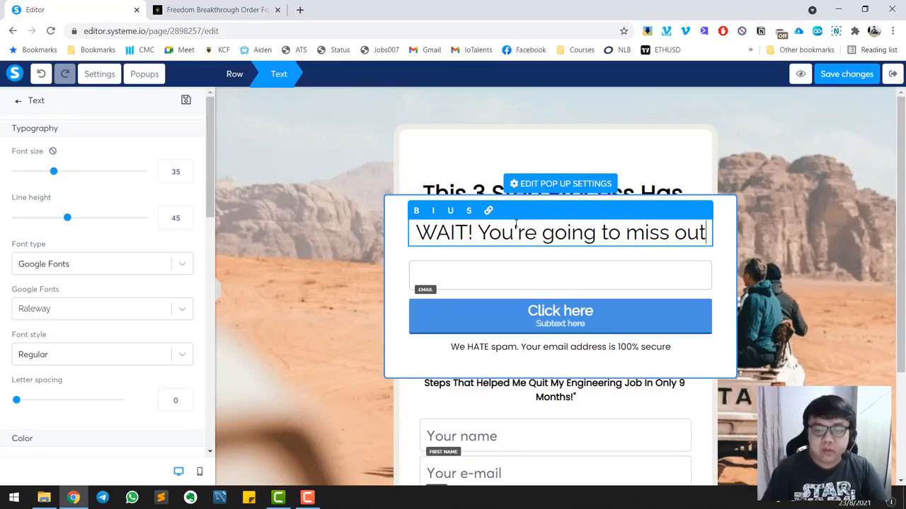
type(" on a")
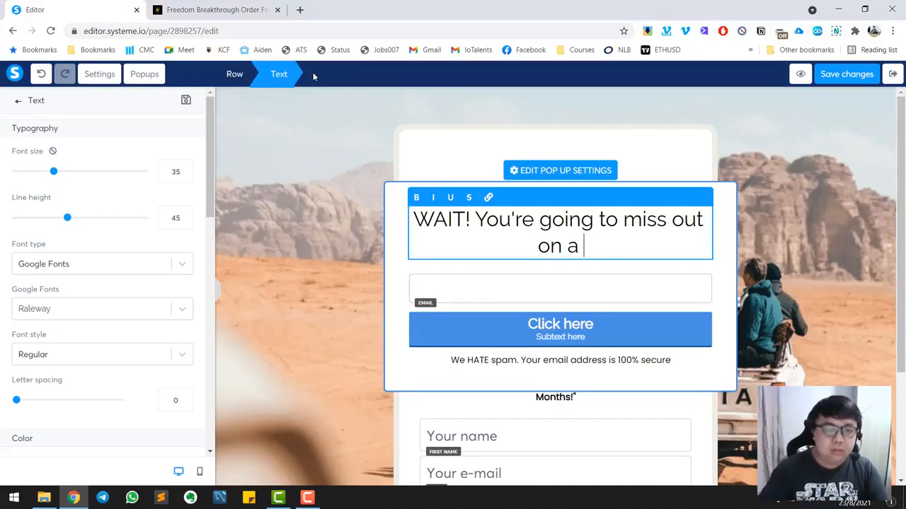
Copy "3 step process to succeed, leaving you with a launched online business in ONLY 3 DAYS!" from the Freedom Breakthrough page and append it to the headline
left_click(216, 10)
scroll(358, 229, "down", 2)
scroll(355, 228, "down", 5)
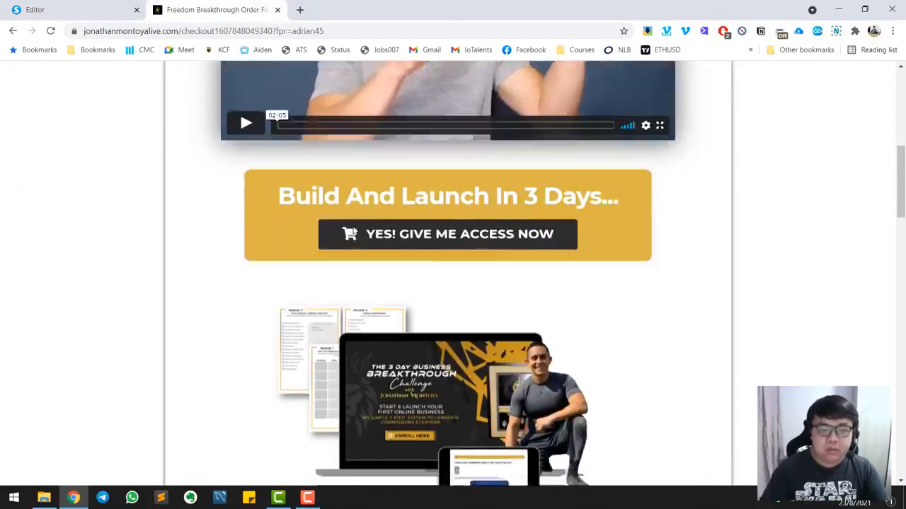
scroll(352, 227, "up", 1)
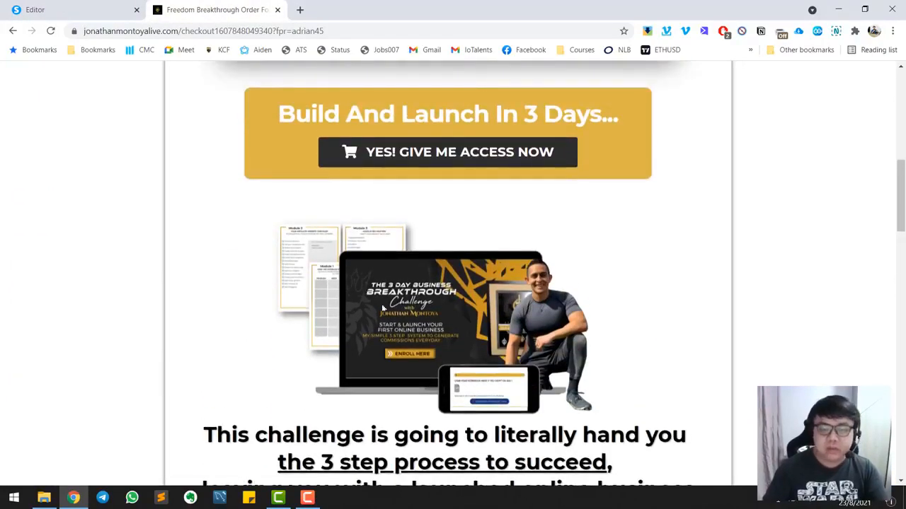
scroll(382, 308, "down", 2)
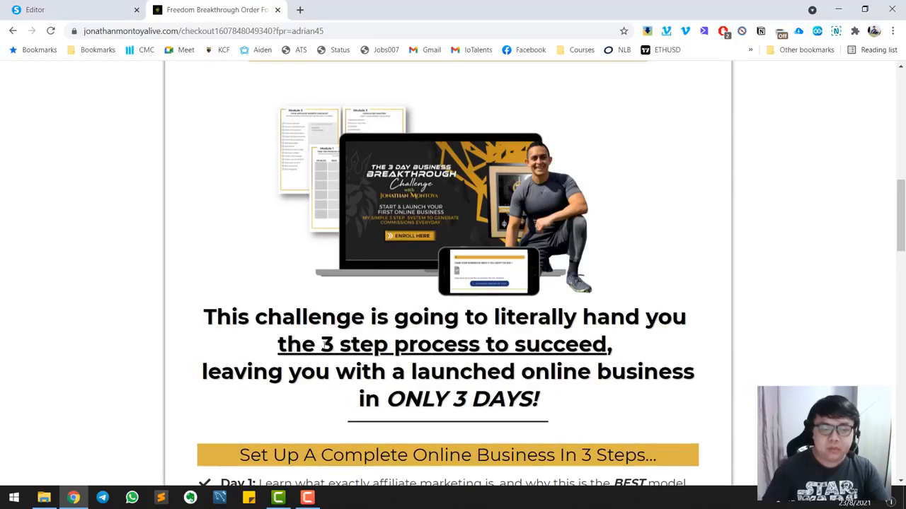
left_click_drag(324, 345, 554, 400)
key("ctrl+c")
left_click(78, 10)
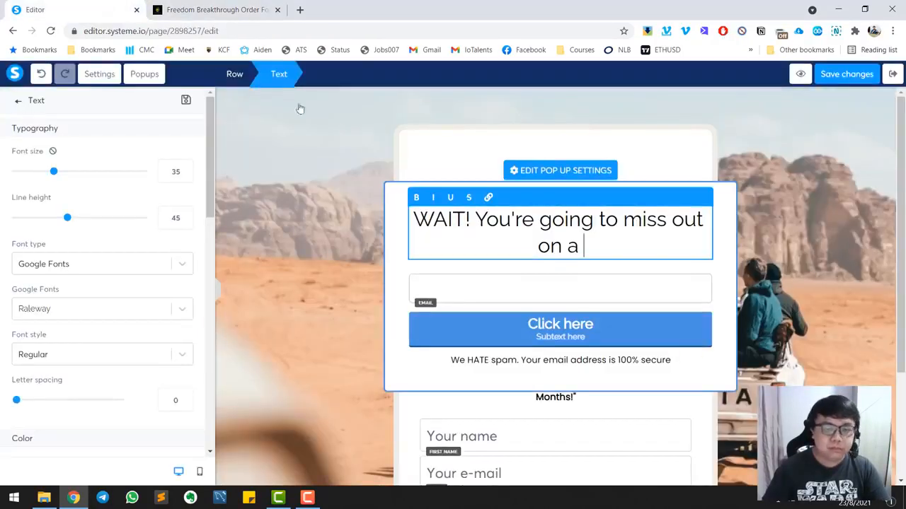
key("ctrl+v")
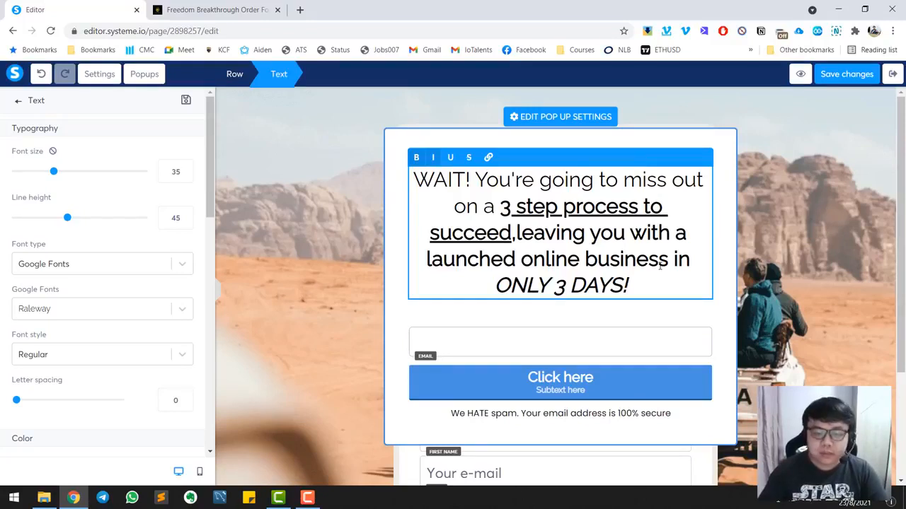
Set the text of the popup's button to "Yes, Let Me In!"
left_click(640, 384)
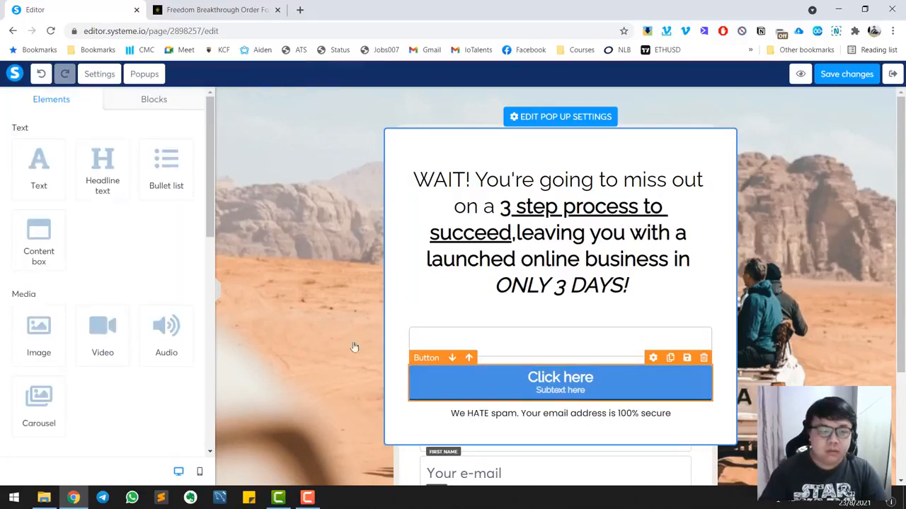
left_click(536, 386)
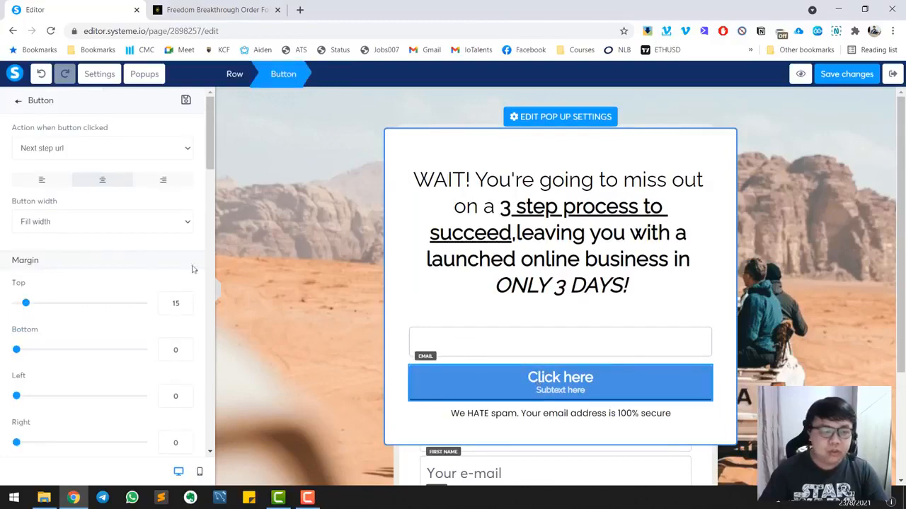
scroll(142, 250, "down", 2)
scroll(142, 251, "down", 6)
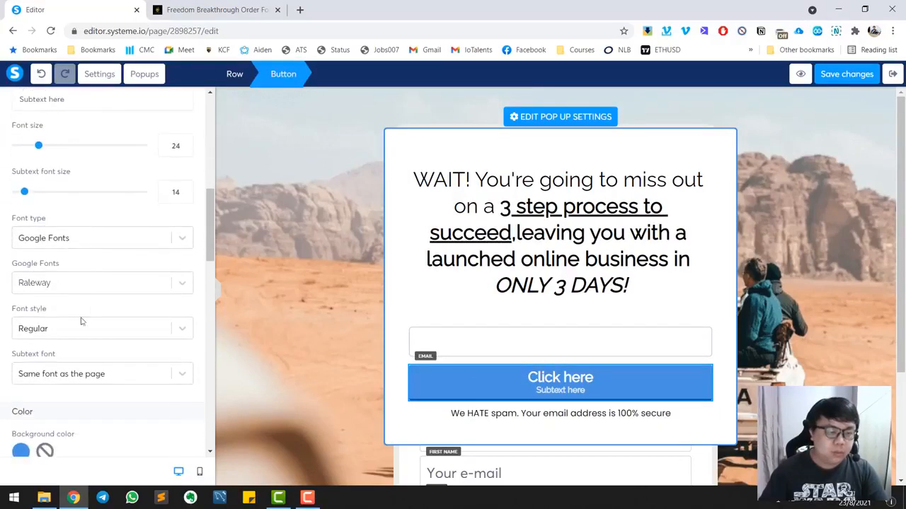
scroll(85, 303, "up", 5)
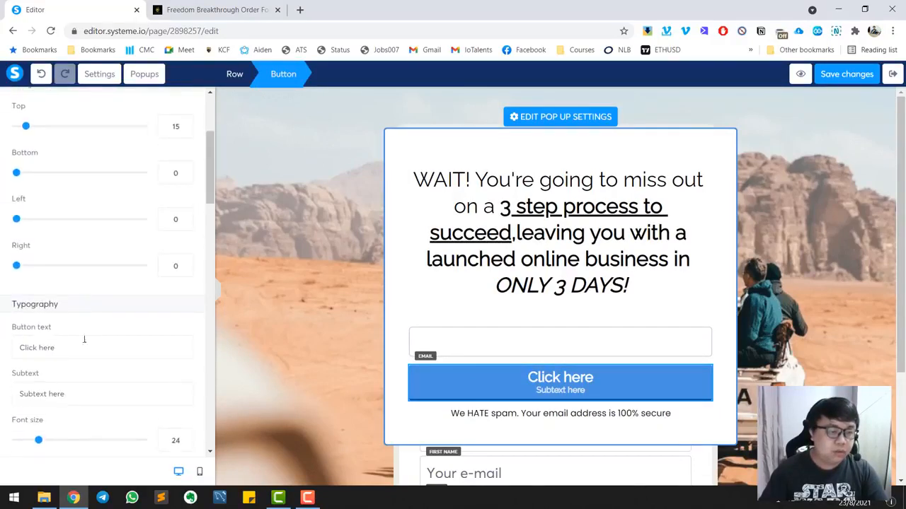
left_click_drag(83, 348, 1, 347)
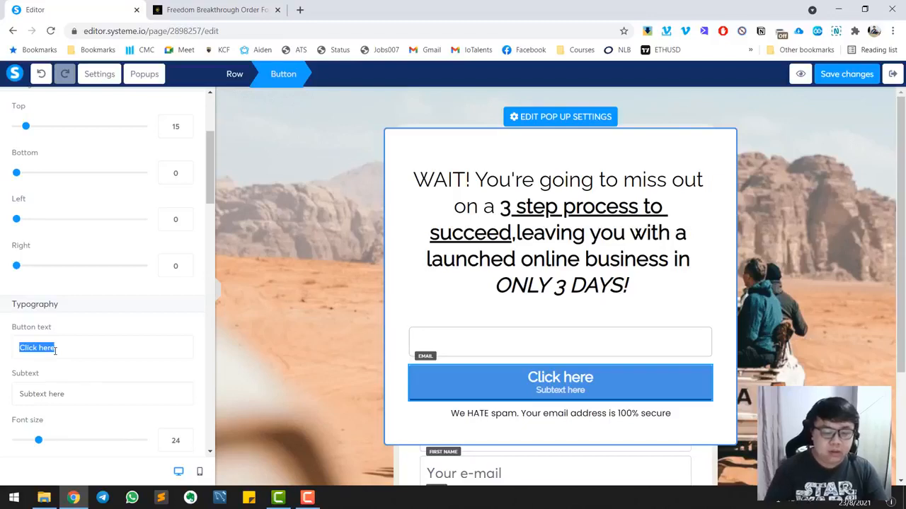
type("Yes, ")
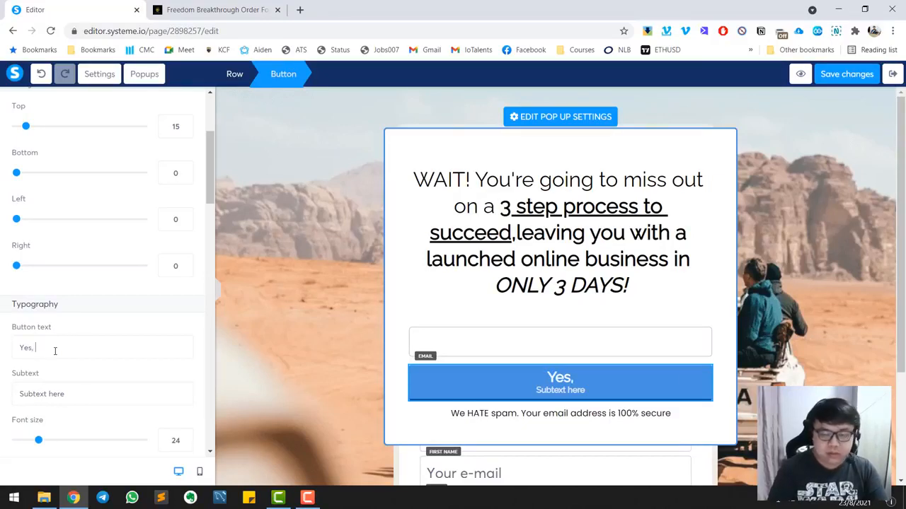
type("Let Me In!")
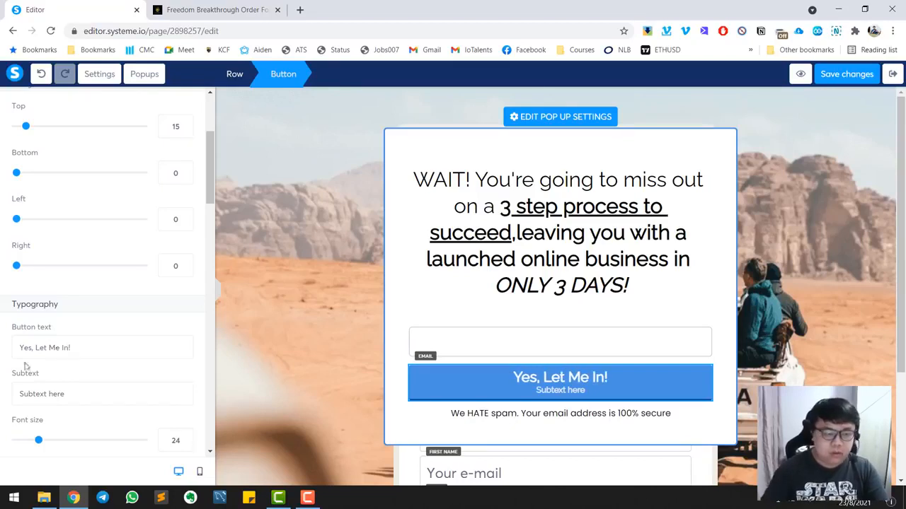
Set the popup button's subtext to "Start Your 3 Days Challenge" and save the page changes
key("Tab")
type("Sta")
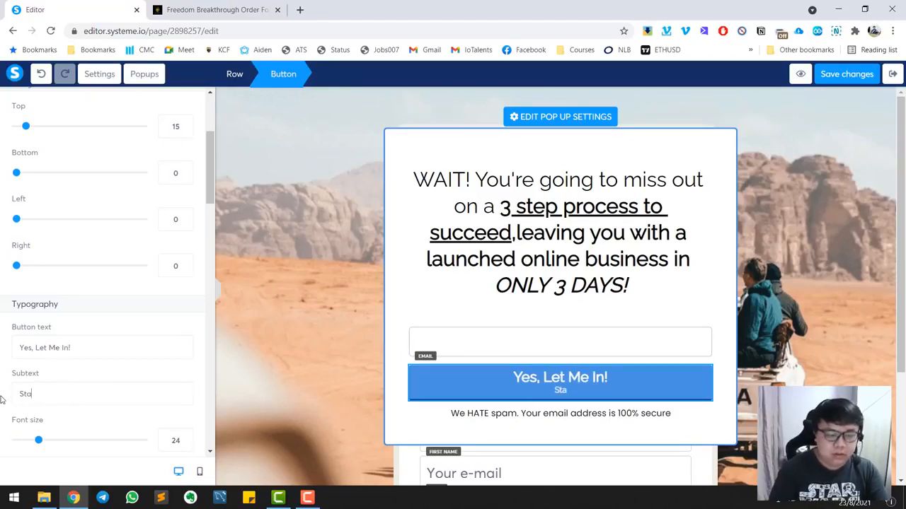
type("rt Your 3 Days")
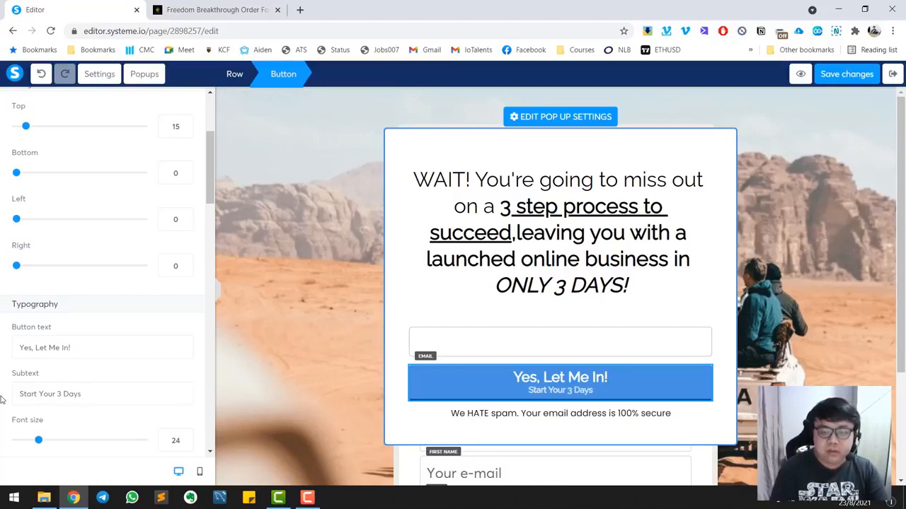
type(" Challenge")
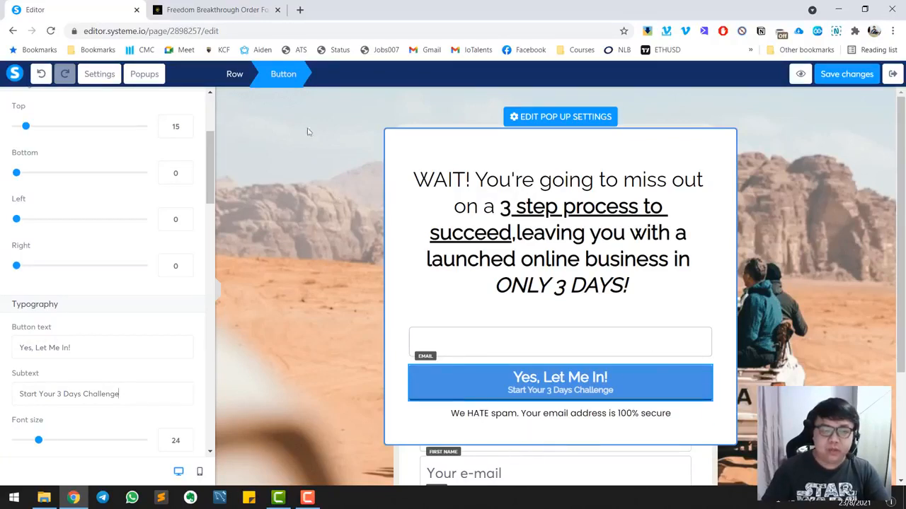
left_click(846, 74)
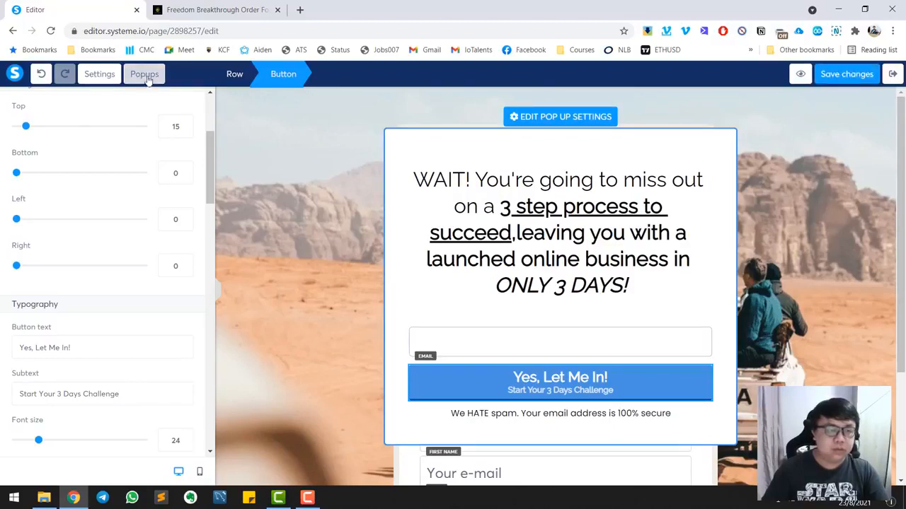
Preview both popups of the page and delete Popup №1, the one with the short "Wait!" headline
scroll(131, 201, "up", 3)
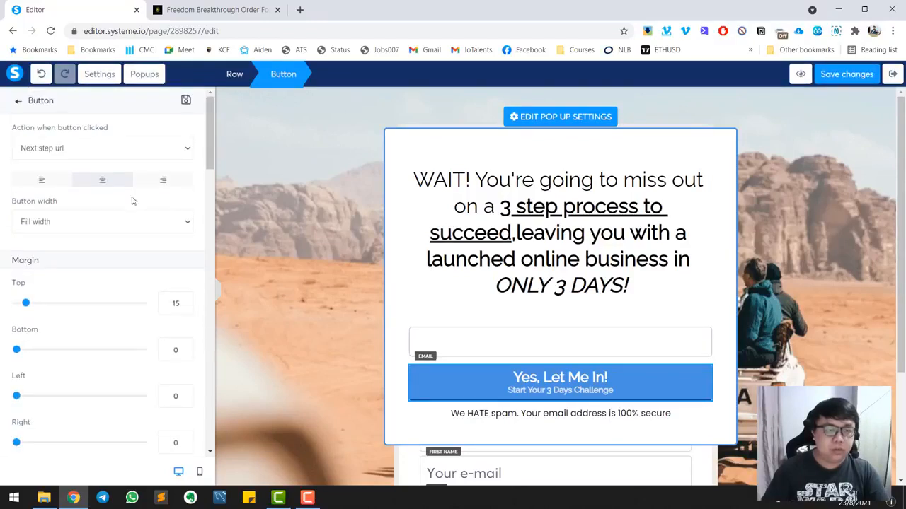
left_click(17, 102)
left_click(143, 76)
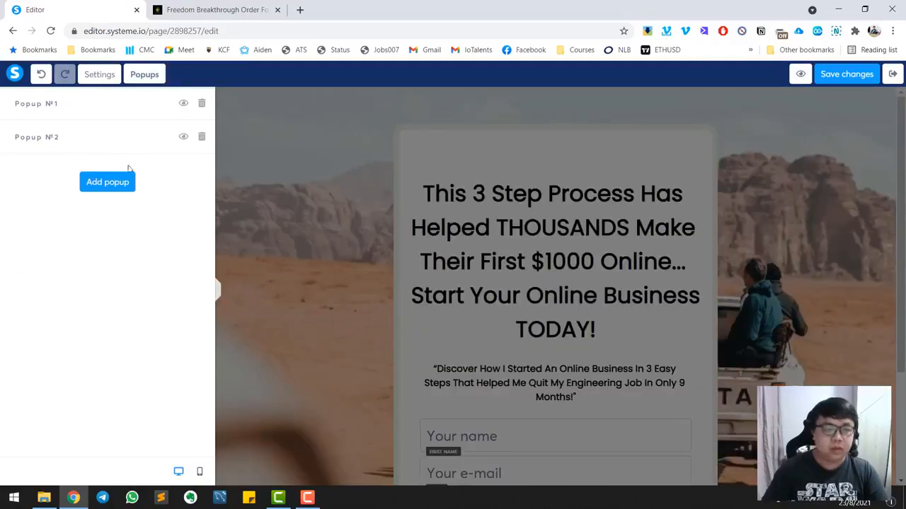
left_click(184, 137)
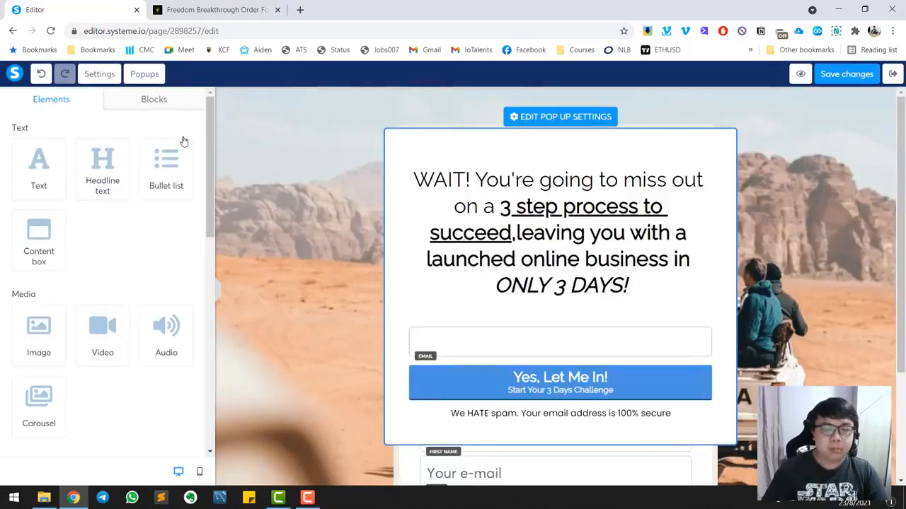
left_click(145, 77)
left_click(182, 103)
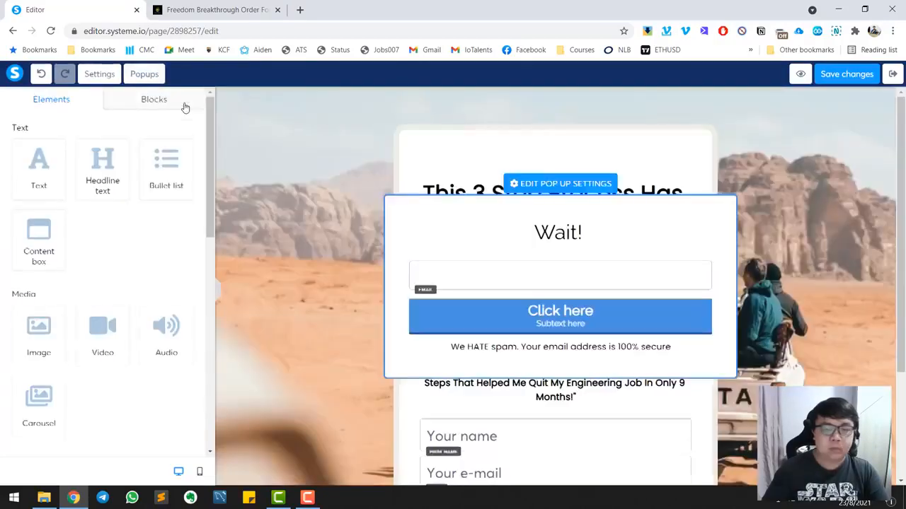
left_click(147, 78)
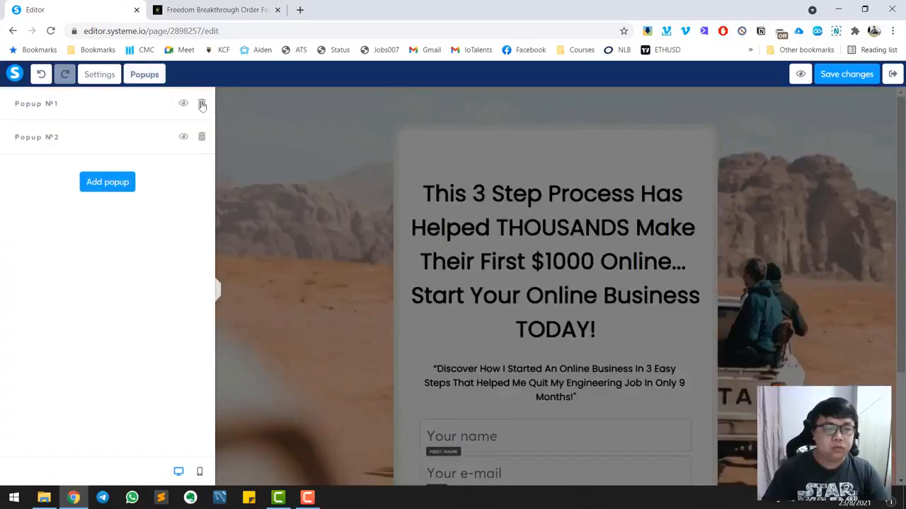
left_click(202, 104)
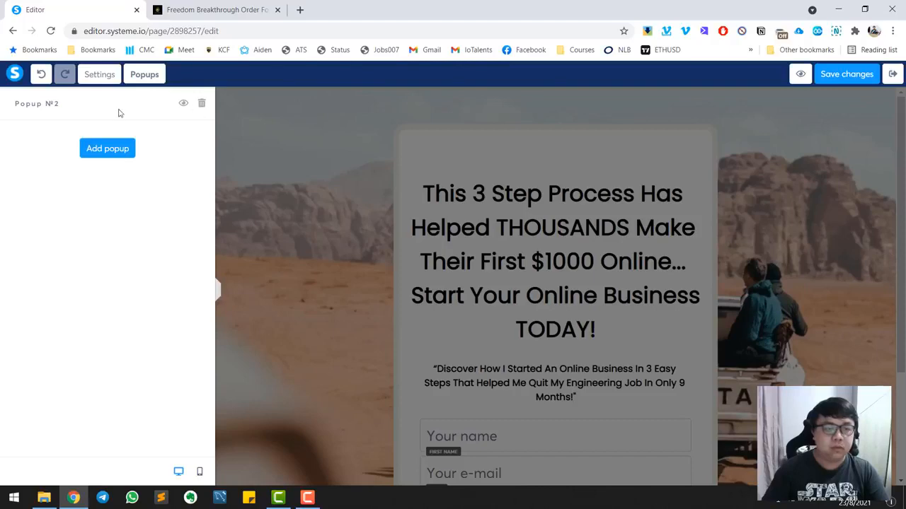
Check the remaining Popup №2 on the page and close it to return to the page elements
left_click(183, 104)
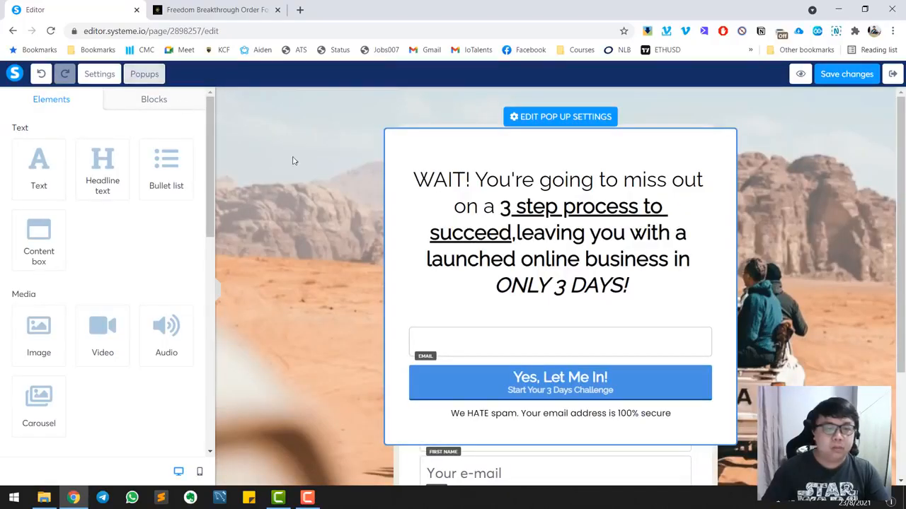
left_click(291, 161)
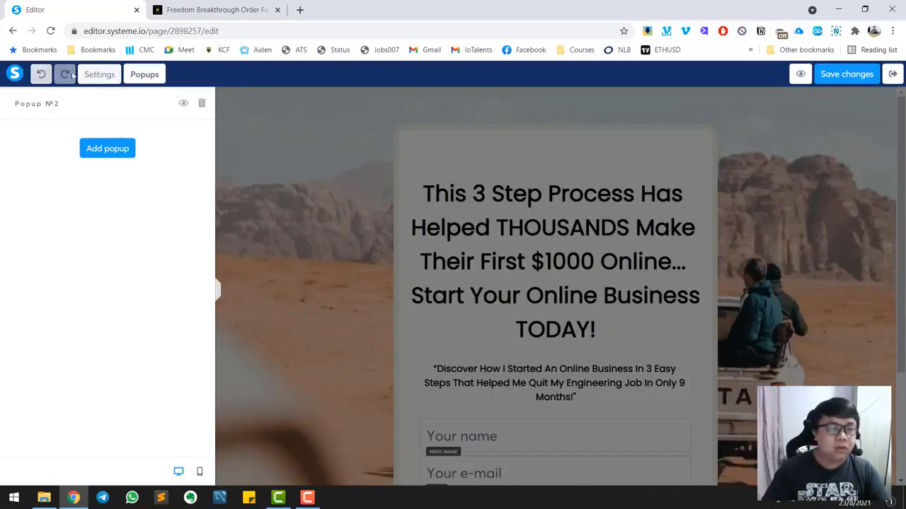
left_click(95, 76)
left_click(301, 158)
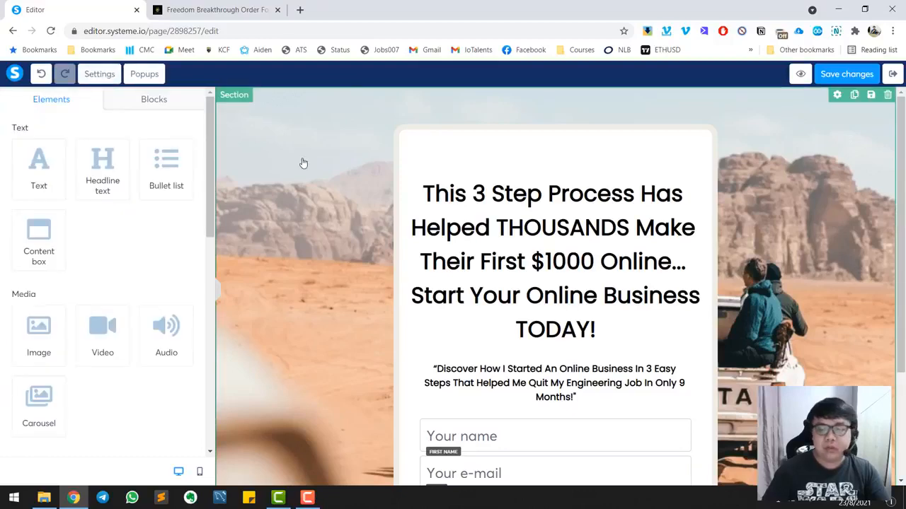
Open the settings of Popup №2 and switch its close button on
scroll(394, 244, "down", 1)
scroll(394, 244, "down", 2)
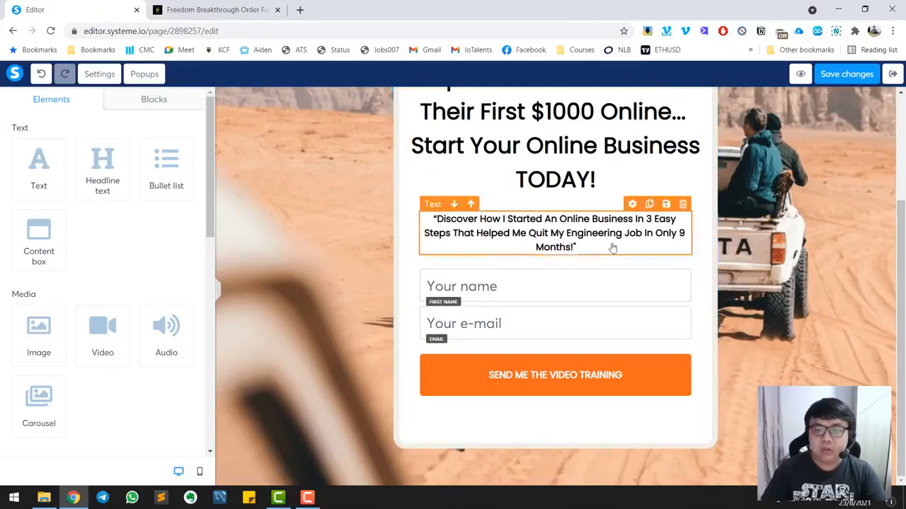
scroll(611, 245, "up", 2)
left_click(144, 74)
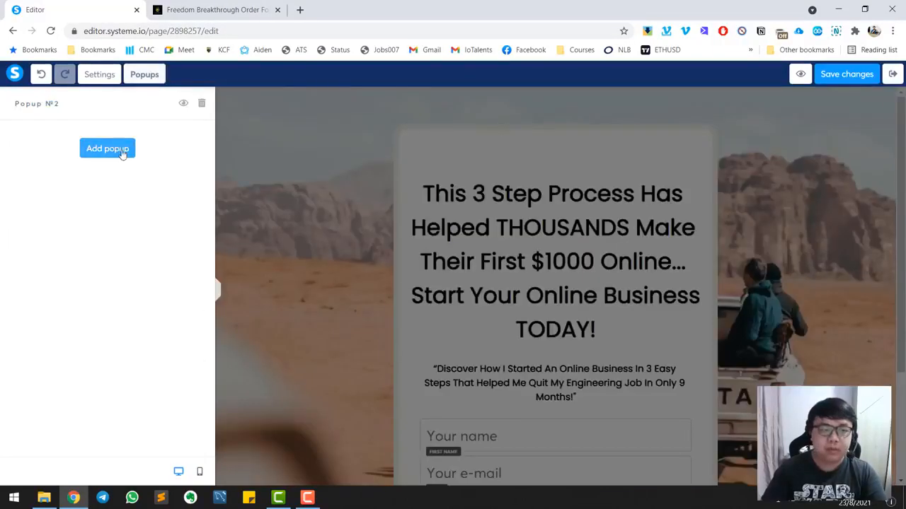
left_click(183, 105)
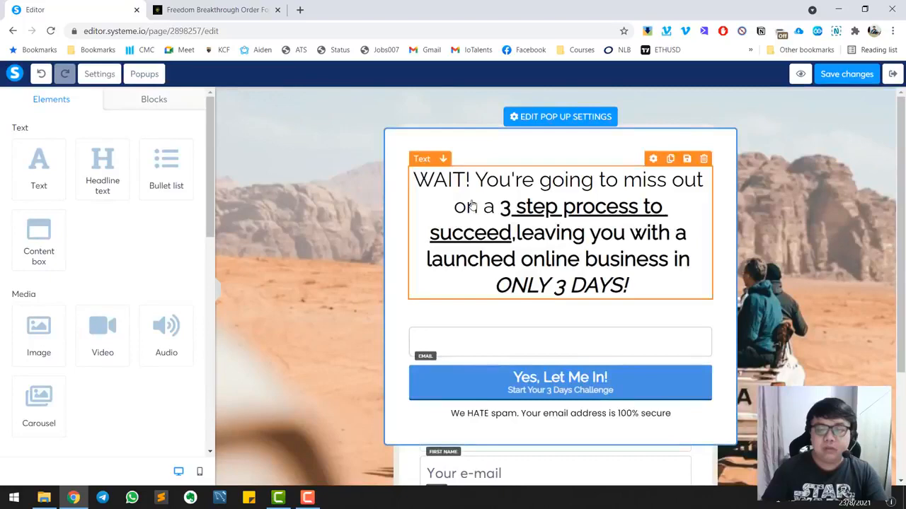
left_click(565, 121)
left_click(85, 152)
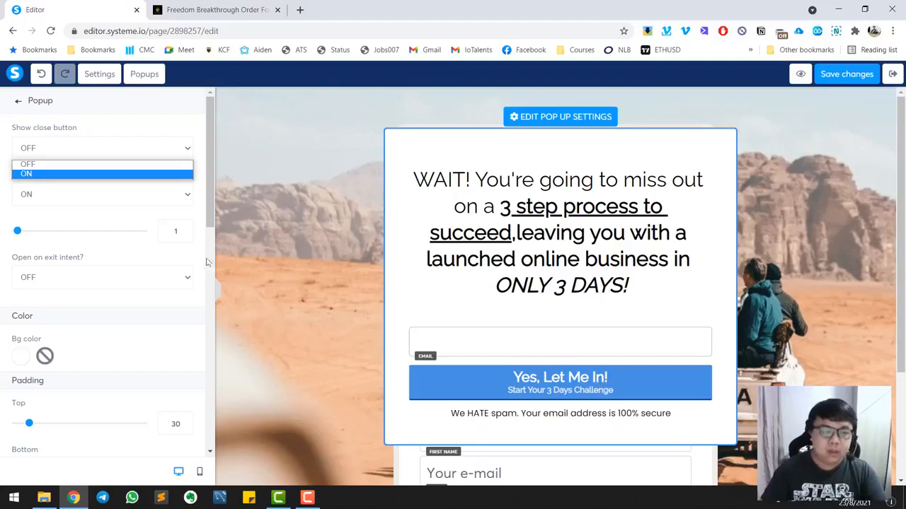
left_click(150, 175)
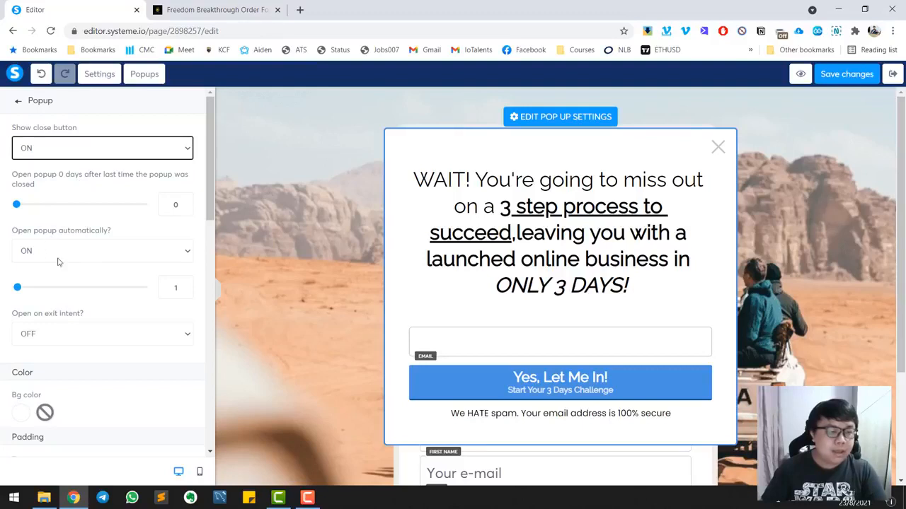
Set the popup to open on exit intent and switch off its automatic opening
scroll(64, 265, "down", 1)
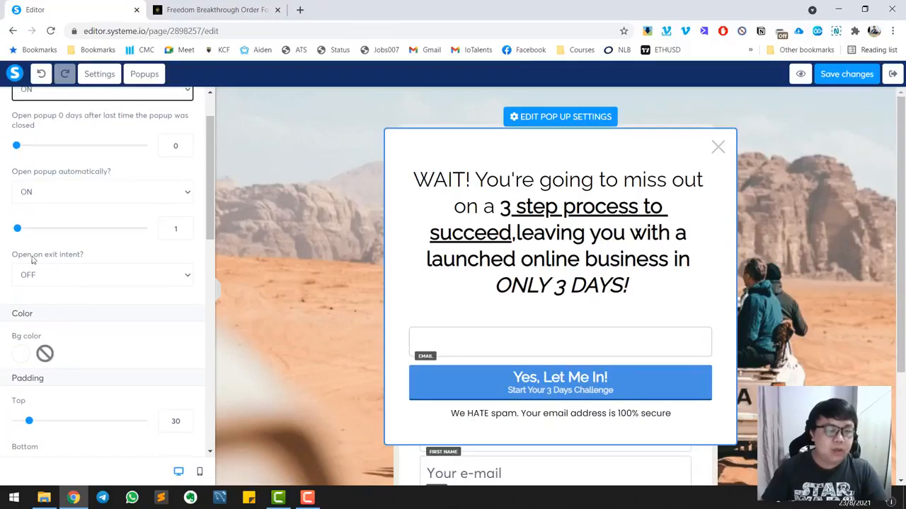
left_click(85, 277)
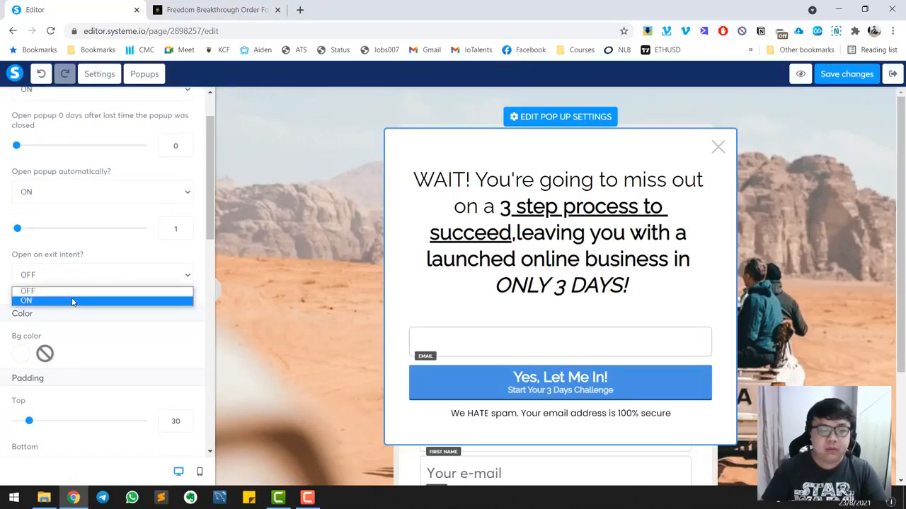
left_click(89, 303)
left_click(94, 198)
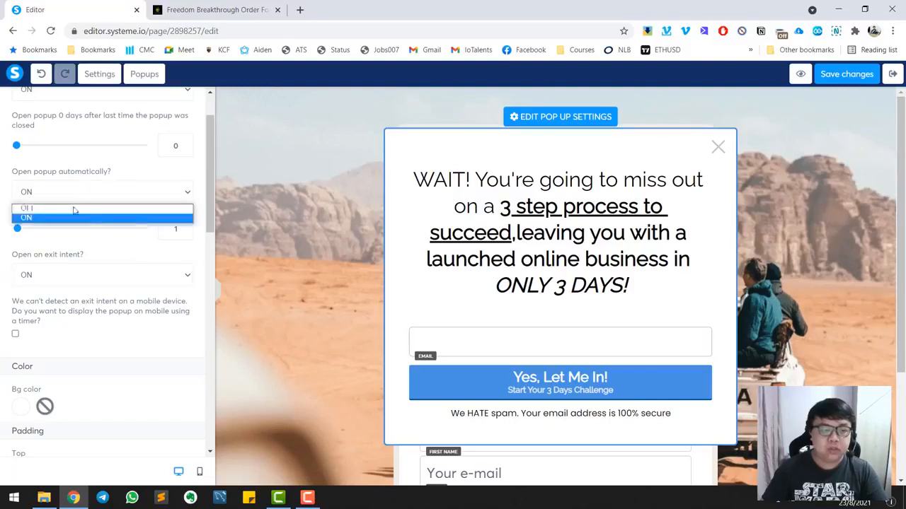
left_click(74, 214)
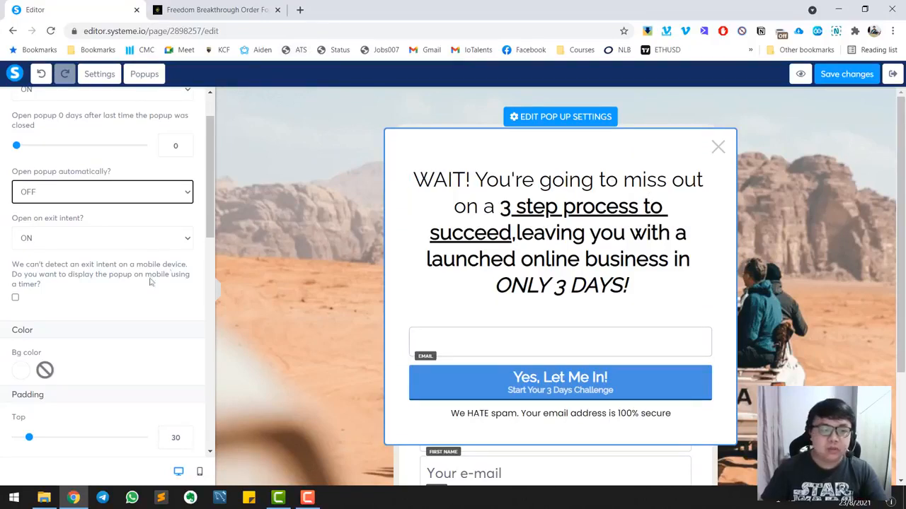
Enable the timer-based display of the popup on mobile devices and set the timer to 10
left_click(16, 299)
mouse_move(40, 330)
left_mouse_down()
mouse_move(22, 330)
mouse_move(34, 328)
left_mouse_up()
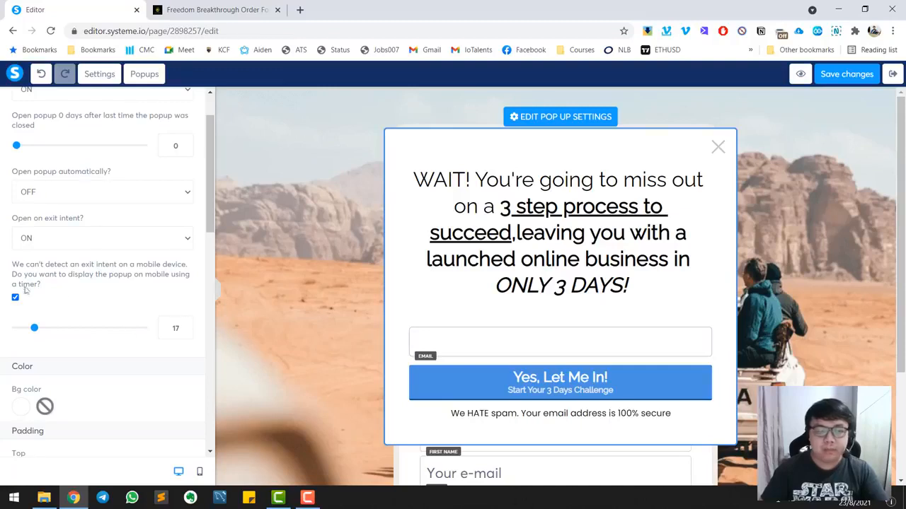
mouse_move(34, 329)
left_mouse_down()
mouse_move(50, 331)
mouse_move(27, 329)
left_mouse_up()
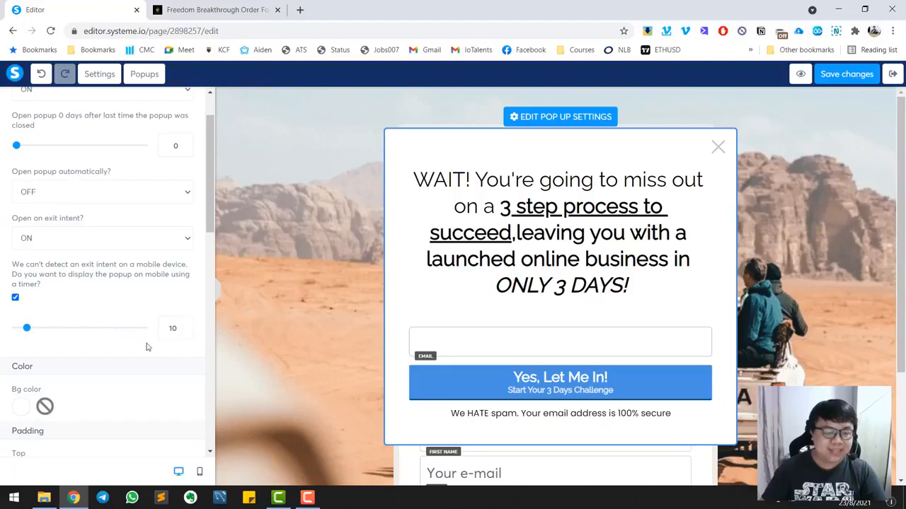
Review the remaining popup settings, save the page changes and exit the page editor
scroll(128, 340, "down", 1)
scroll(62, 152, "up", 2)
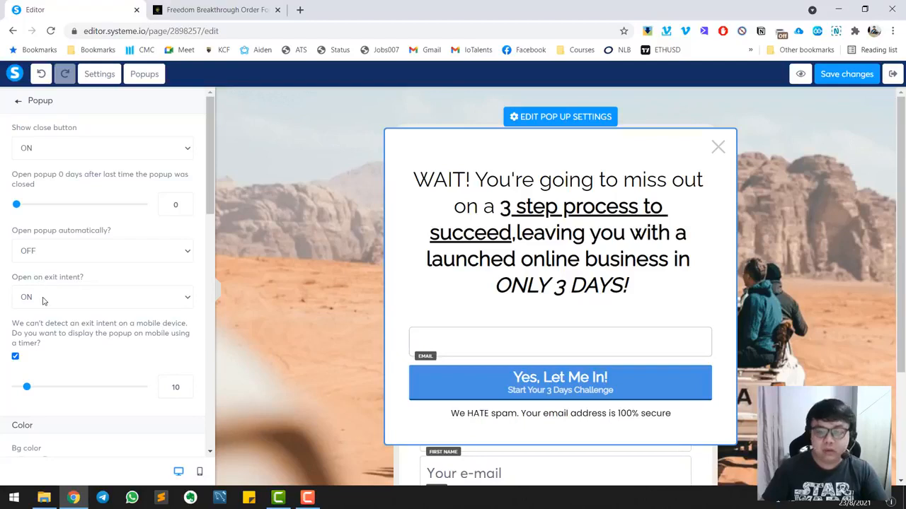
scroll(42, 301, "down", 10)
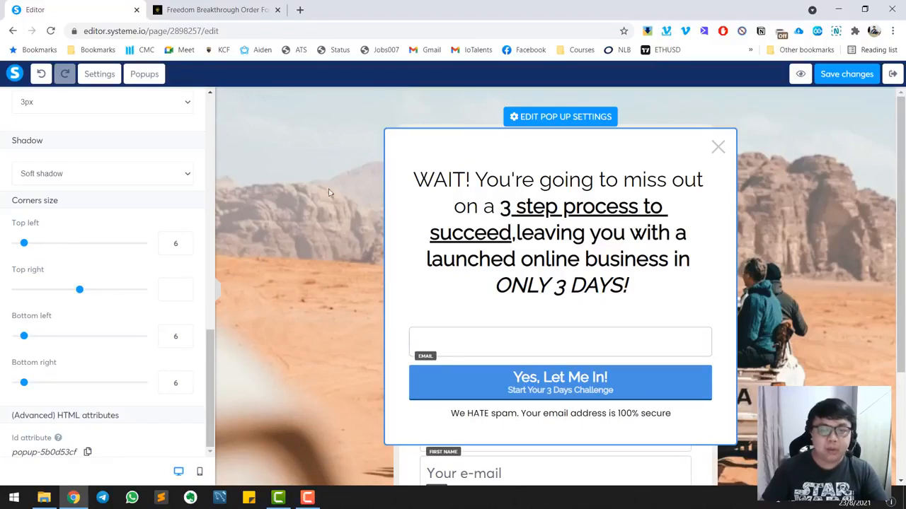
left_click(853, 76)
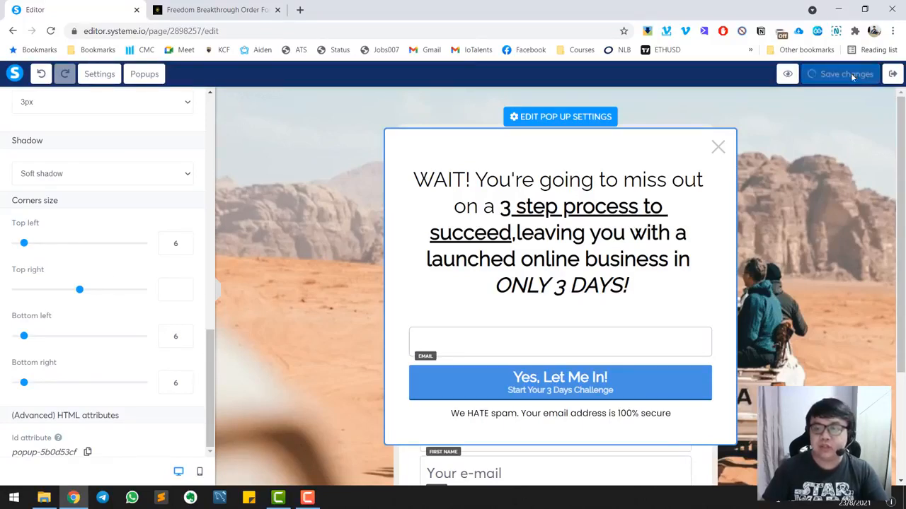
left_click(894, 76)
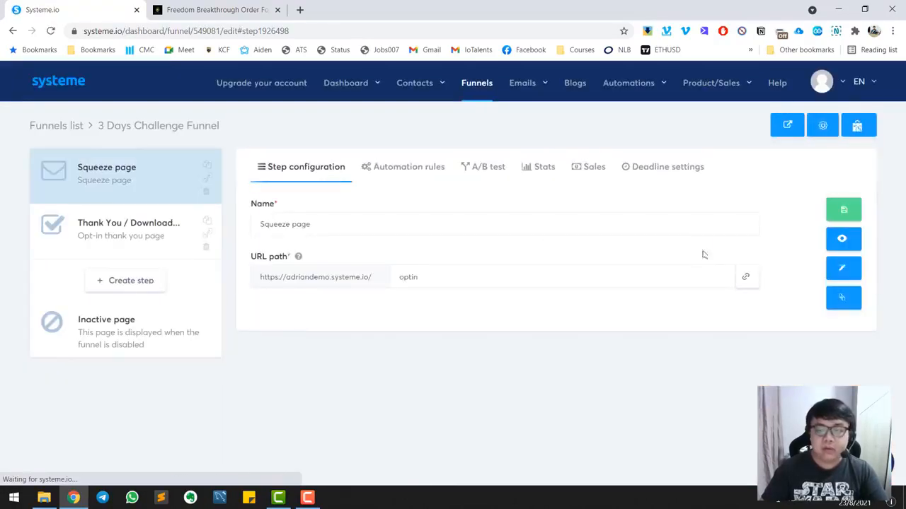
View the live squeeze page and trigger its exit-intent popup to test it
left_click(842, 240)
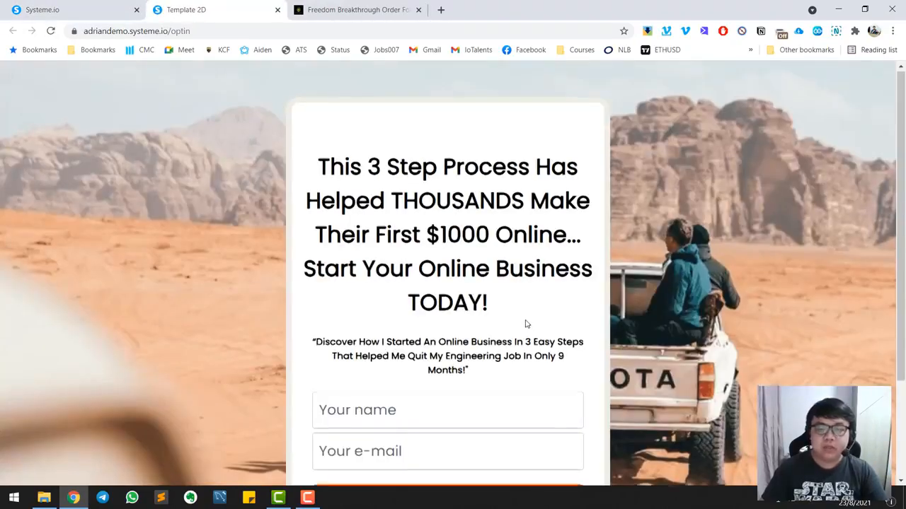
scroll(526, 324, "down", 1)
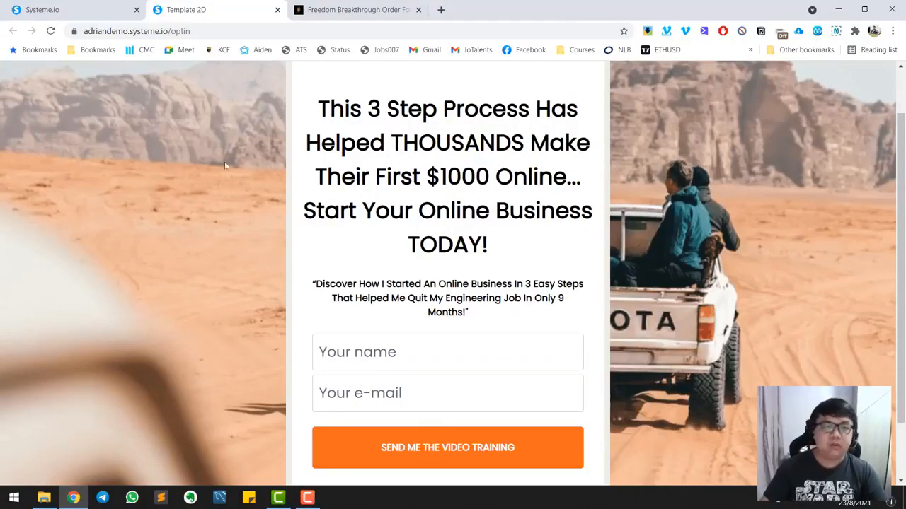
mouse_move(228, 12)
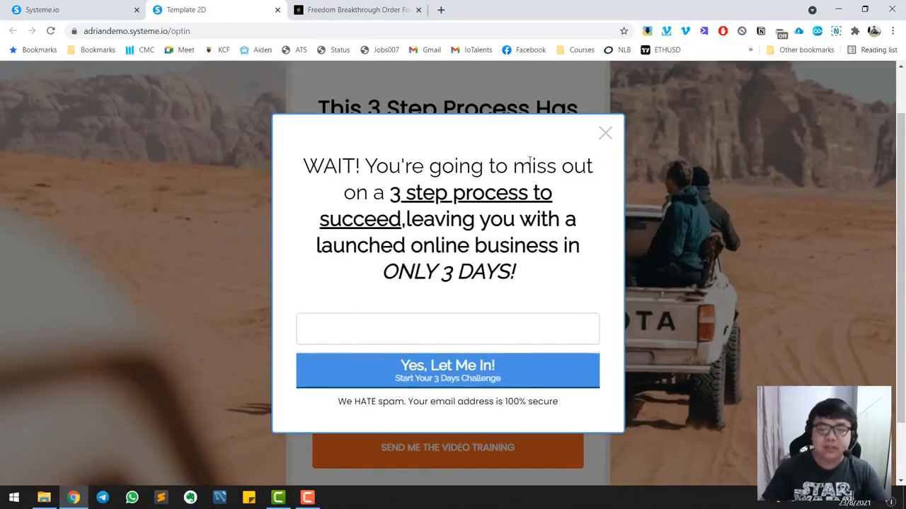
left_click(429, 326)
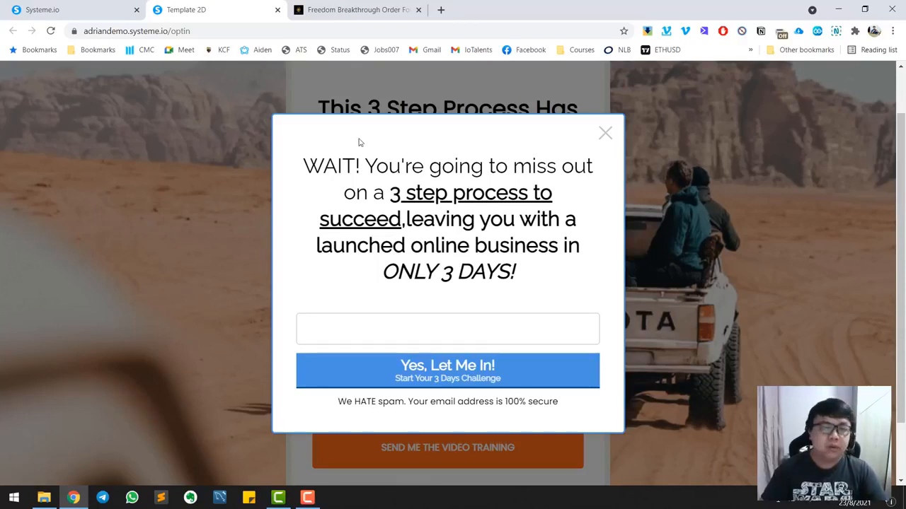
Return to the funnel, reopen the squeeze page for editing and add another popup
left_click(113, 8)
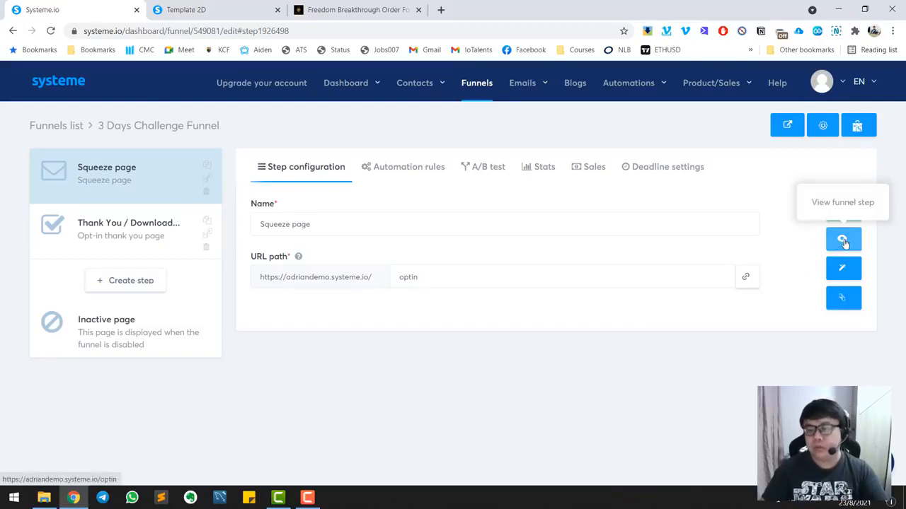
left_click(841, 269)
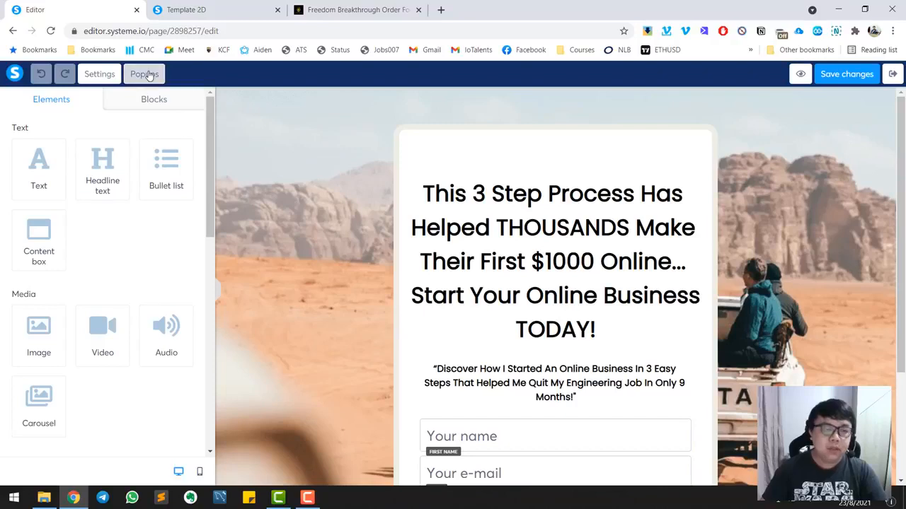
left_click(147, 75)
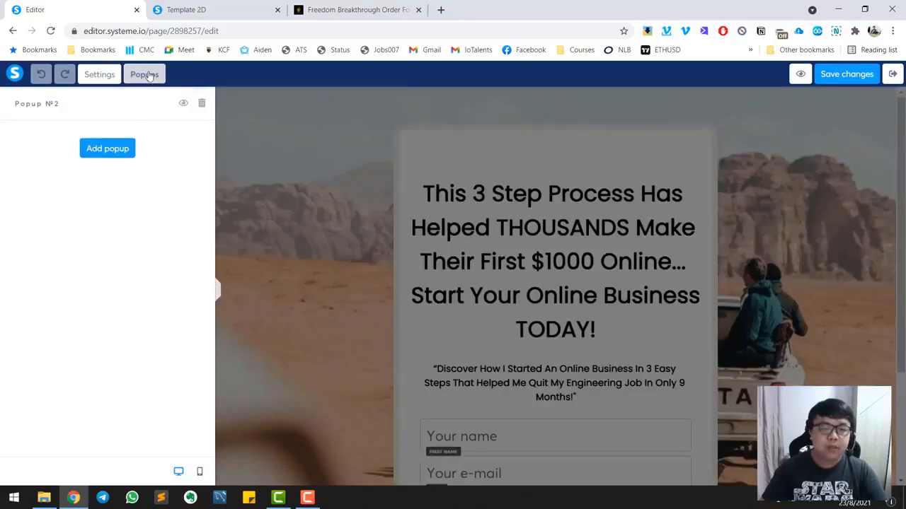
left_click(107, 148)
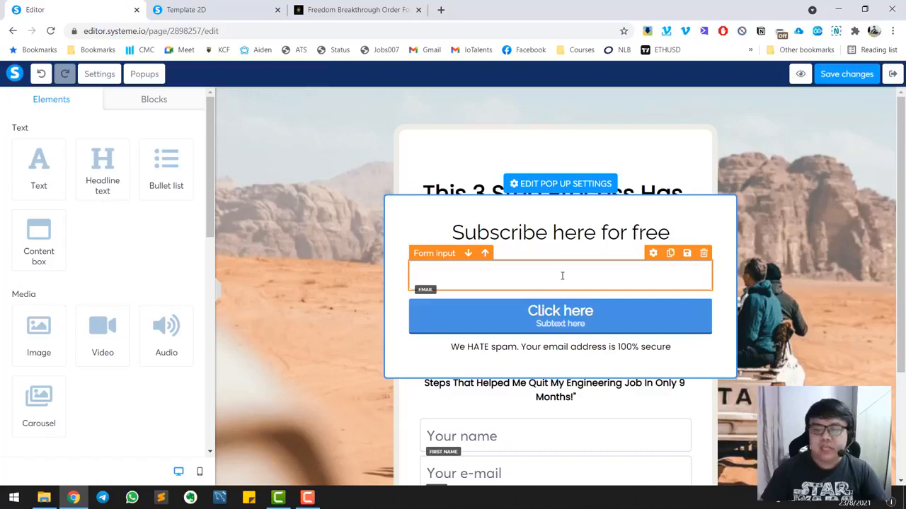
Change the new popup's headline to "Subscribe here for free ebook"
left_click(565, 236)
left_click(658, 233)
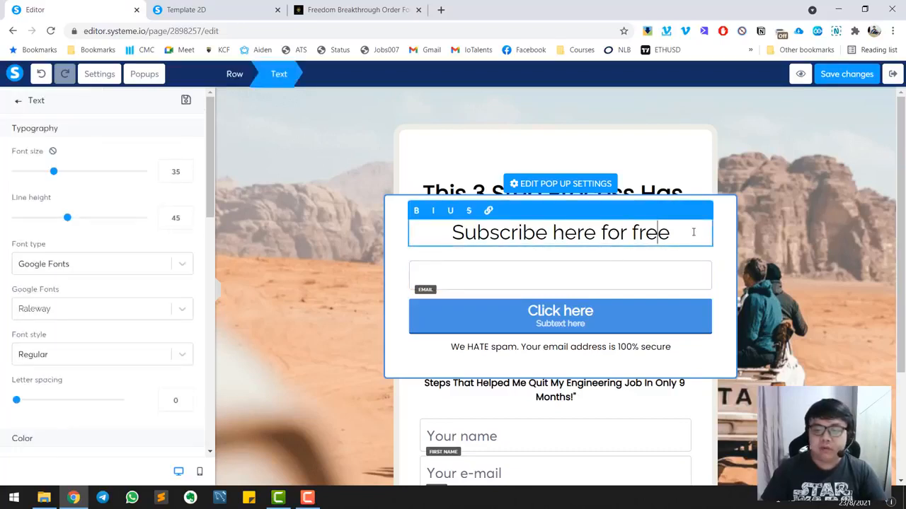
left_click(693, 233)
type("rbno")
key("BackSpace")
key("BackSpace")
key("BackSpace")
key("BackSpace")
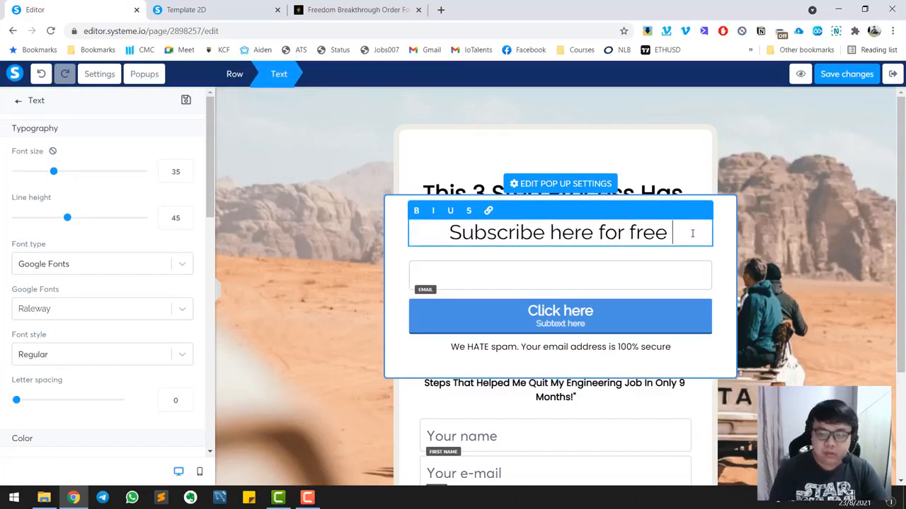
type("ebook")
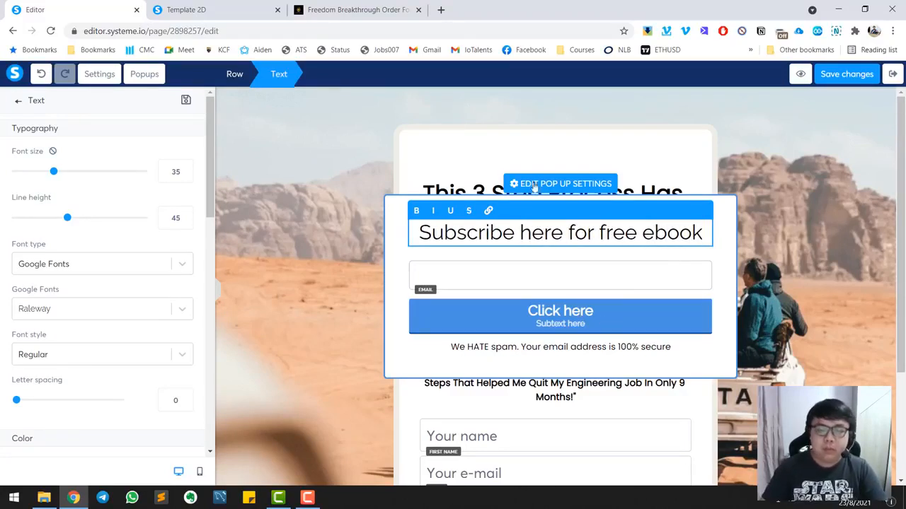
Switch the ebook popup's close button on and its automatic opening off, and close the popup
left_click(558, 184)
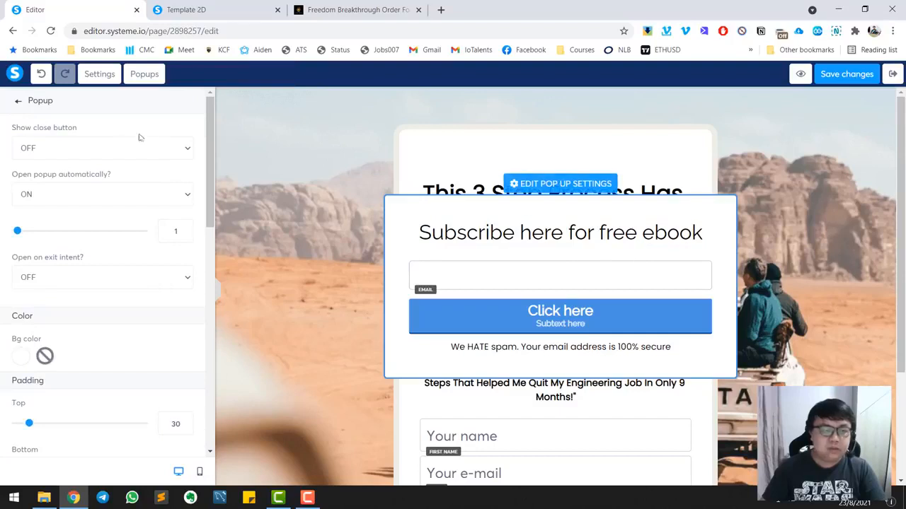
left_click(97, 148)
left_click(91, 174)
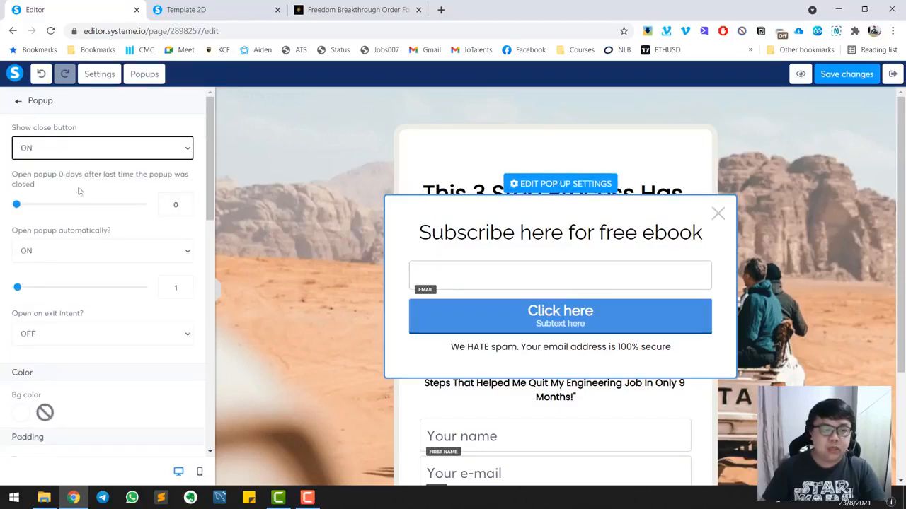
left_click(82, 254)
left_click(75, 275)
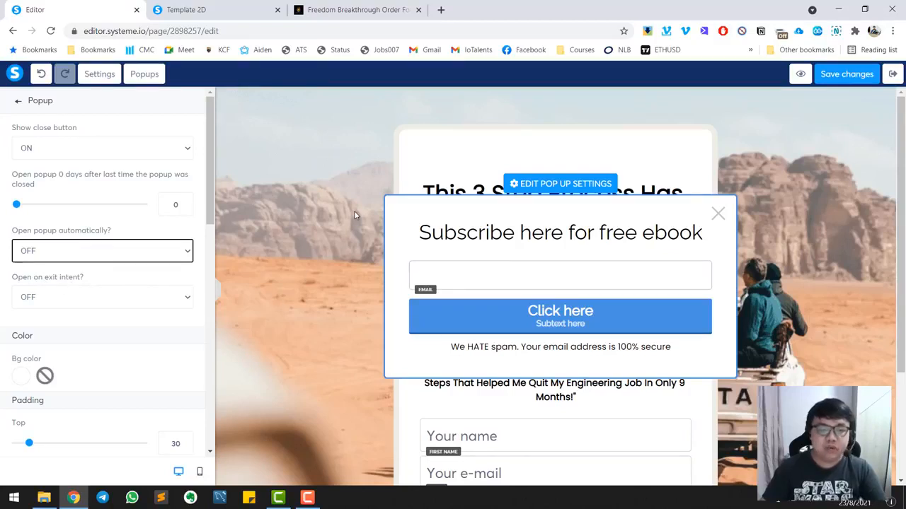
left_click(304, 194)
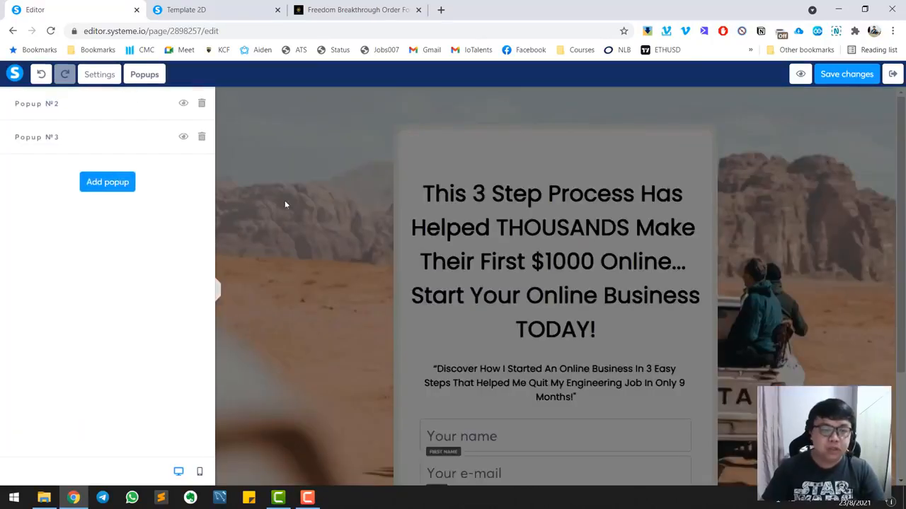
Add a Button element to the page below the white opt-in form box
left_click(99, 75)
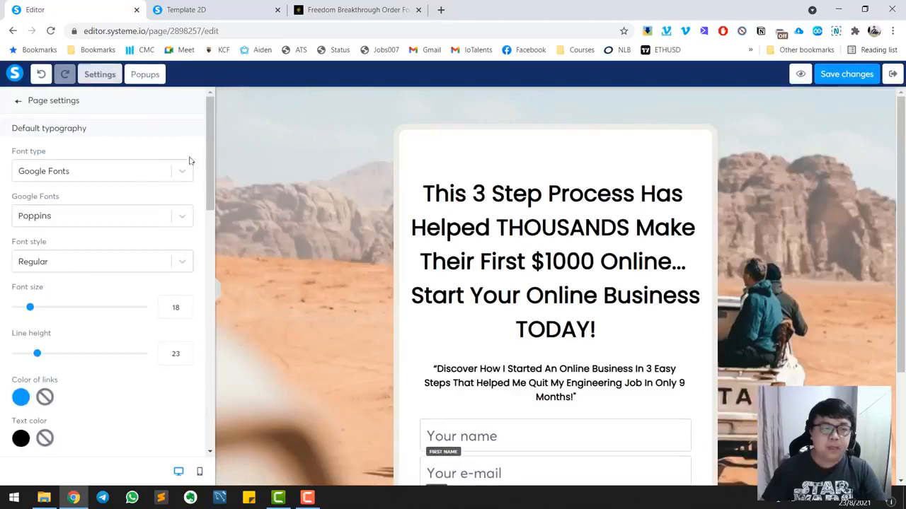
left_click(354, 200)
scroll(351, 204, "down", 2)
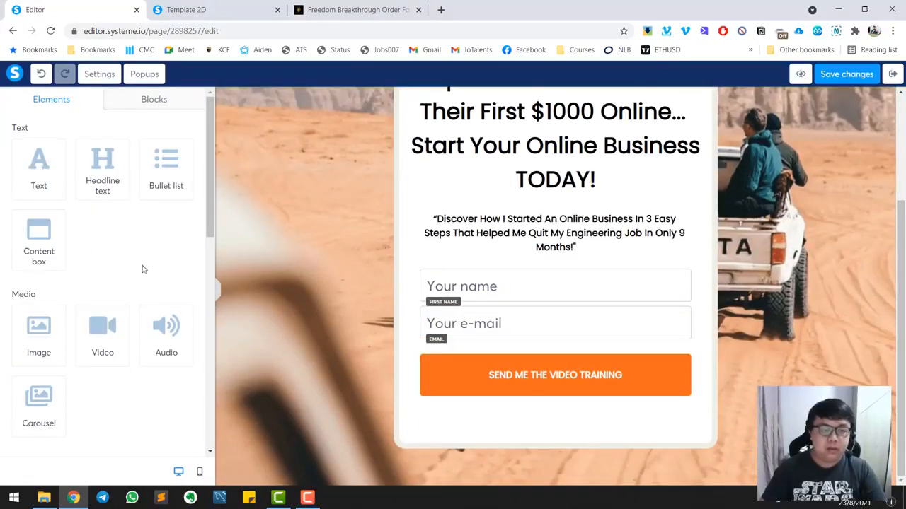
scroll(74, 334, "down", 4)
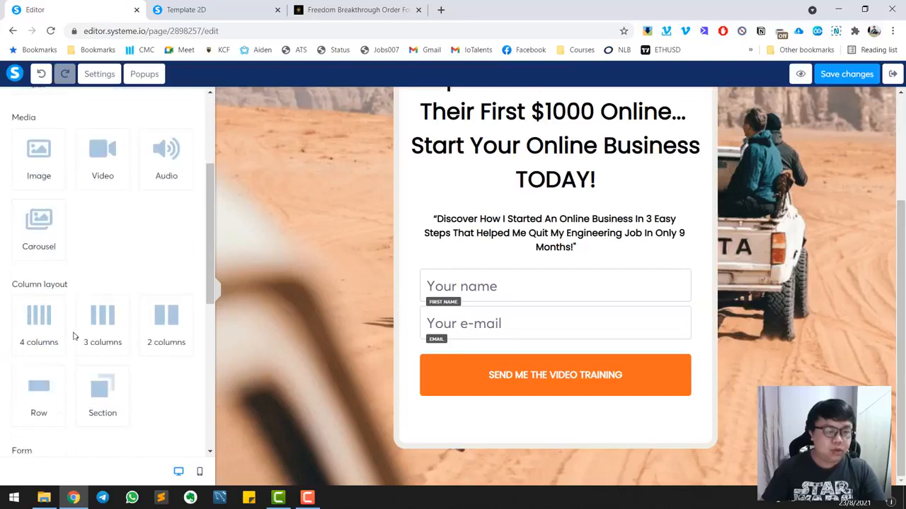
scroll(74, 331, "down", 1)
left_click_drag(103, 312, 540, 423)
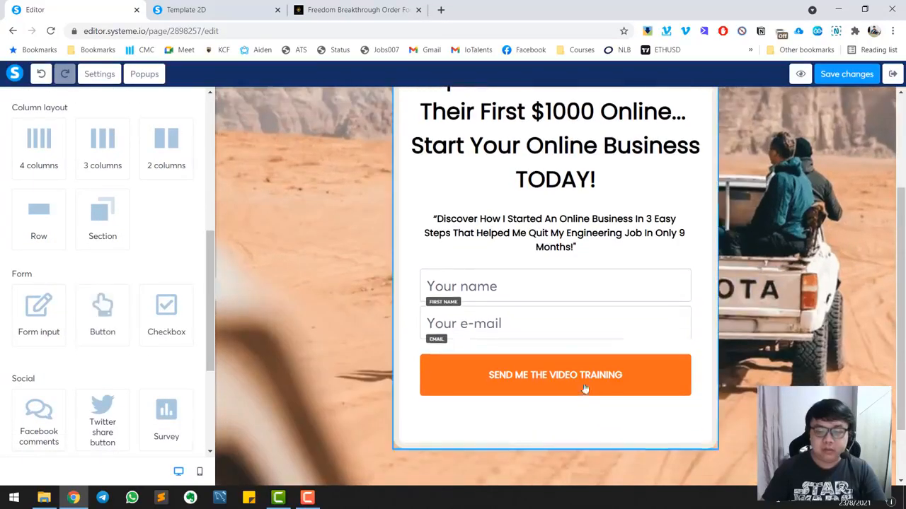
scroll(566, 370, "up", 1)
scroll(562, 372, "down", 3)
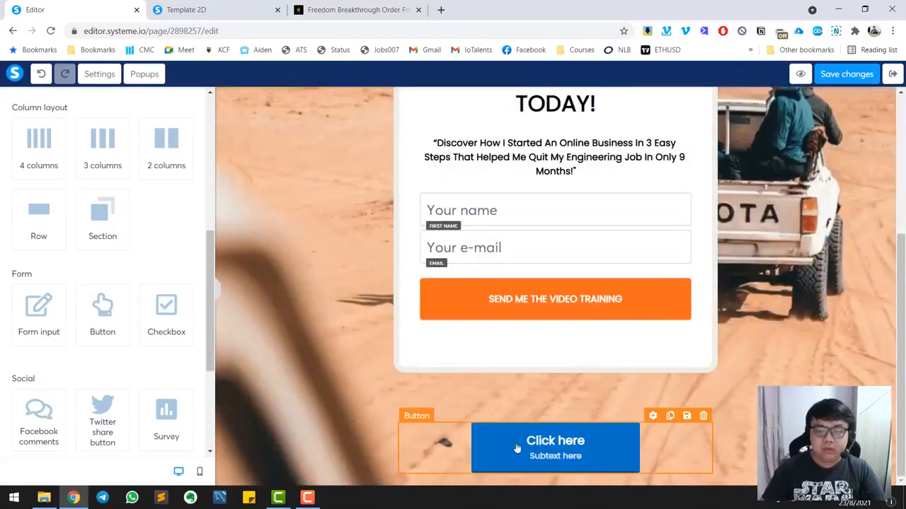
Set the new button's text to "Click here to subscribe" and its subtext to "Get a Free eBook!"
left_click(587, 451)
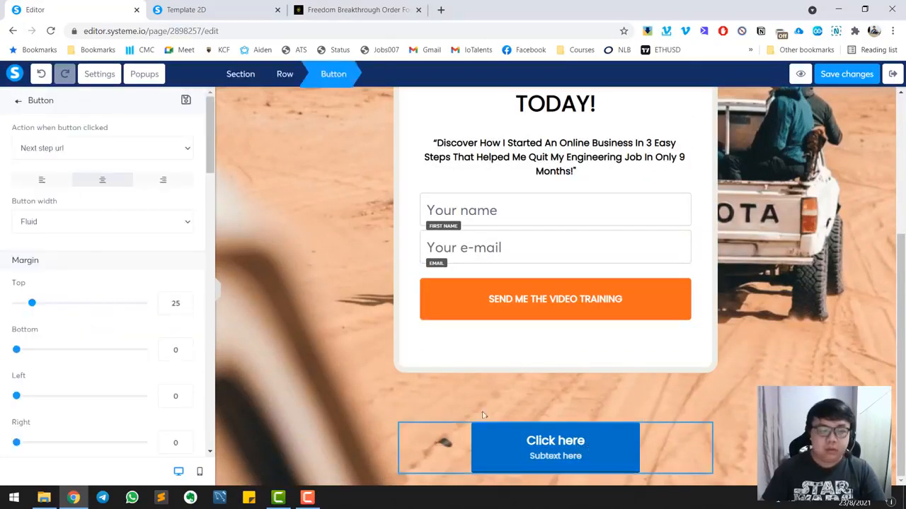
scroll(53, 242, "down", 6)
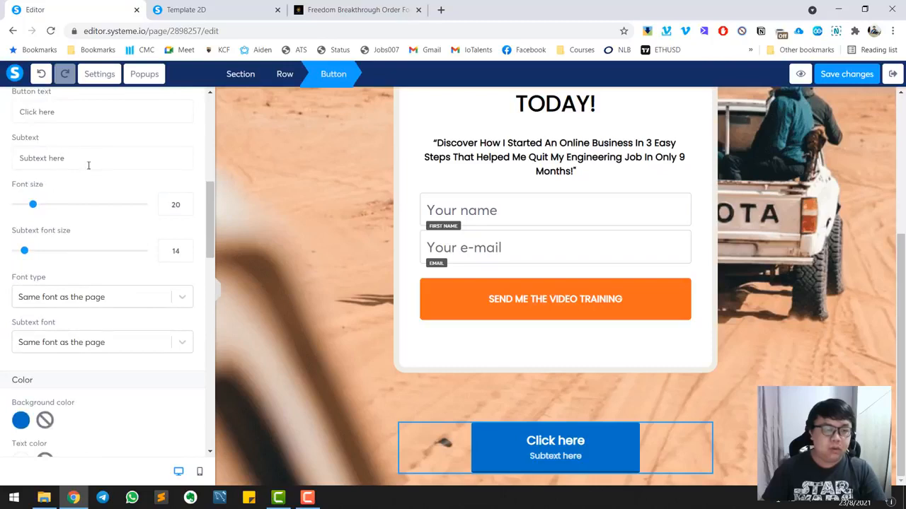
left_click_drag(82, 114, 3, 111)
left_click(140, 114)
type("to")
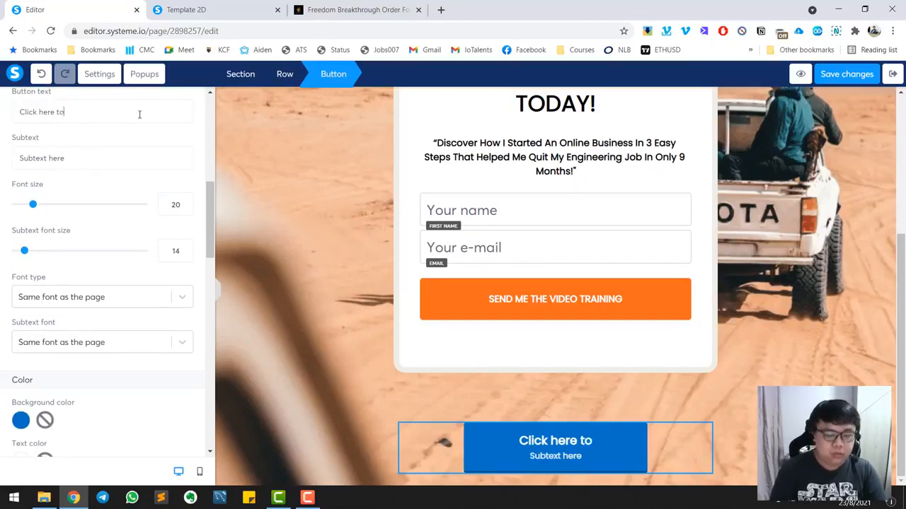
type(" subscribe")
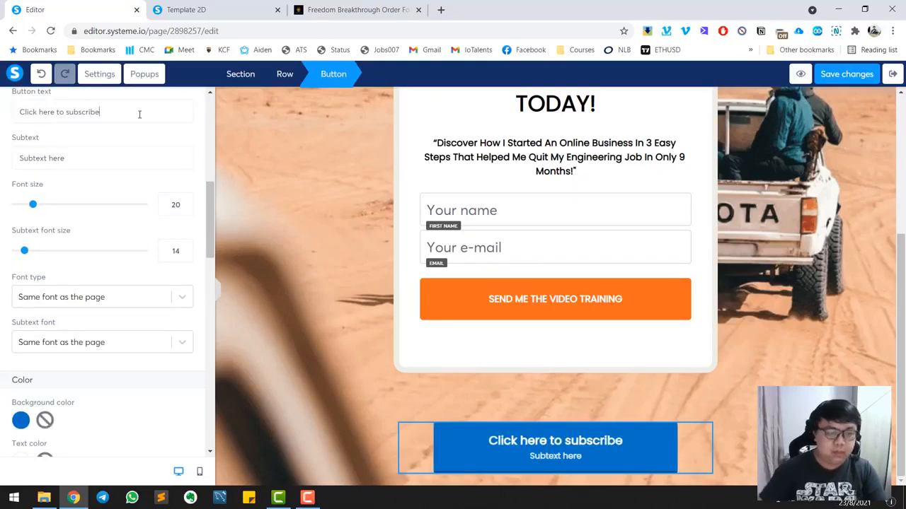
left_click_drag(109, 162, 2, 160)
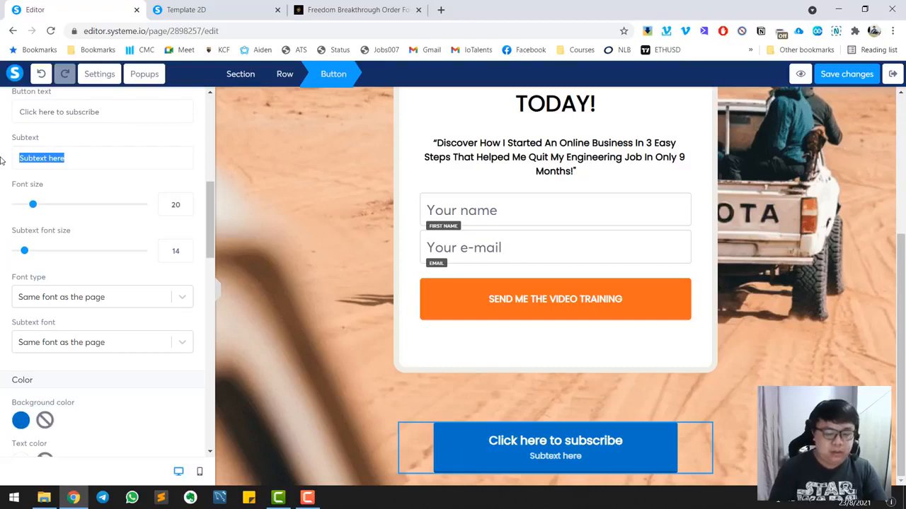
type("Get a ")
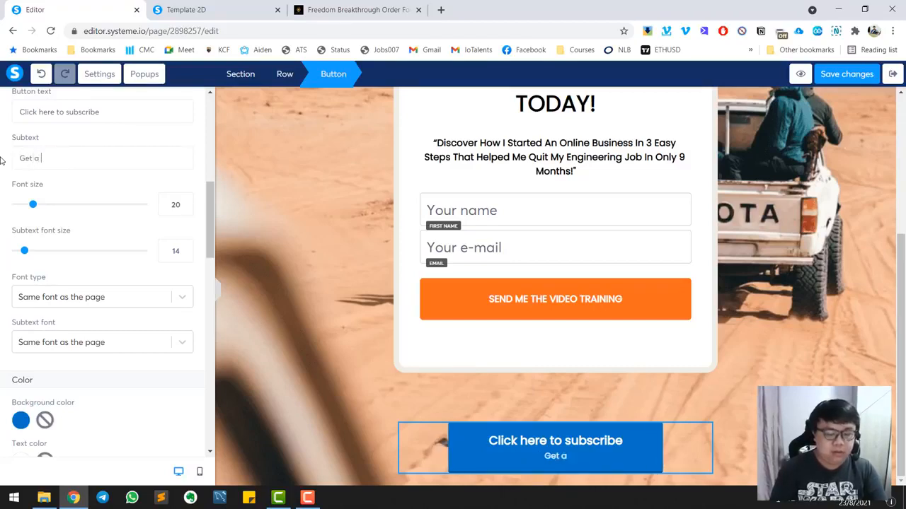
type("Free eBook!")
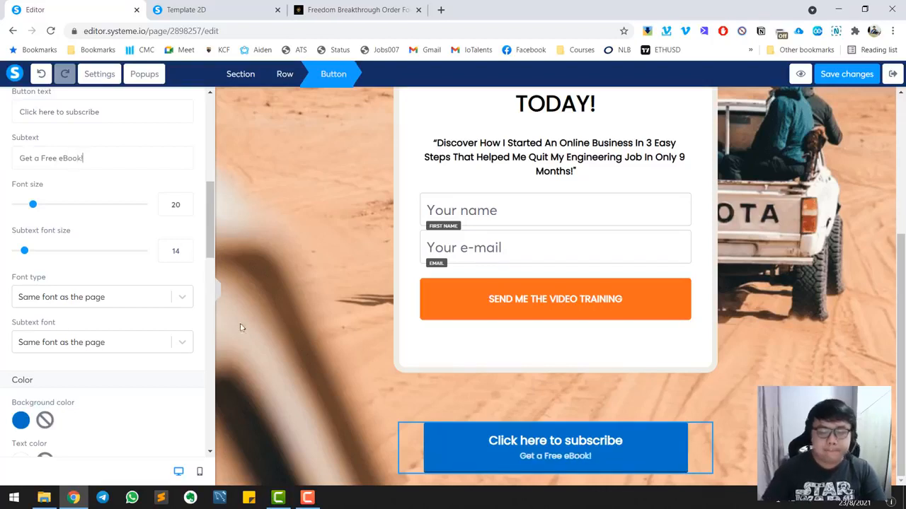
Set the subscribe button's action to Show popup and link it to Popup №3
scroll(79, 242, "up", 5)
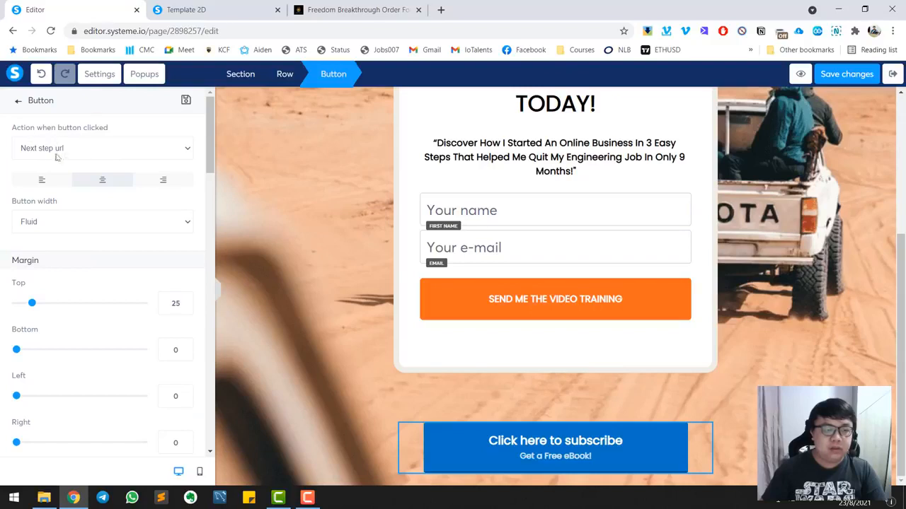
left_click(55, 149)
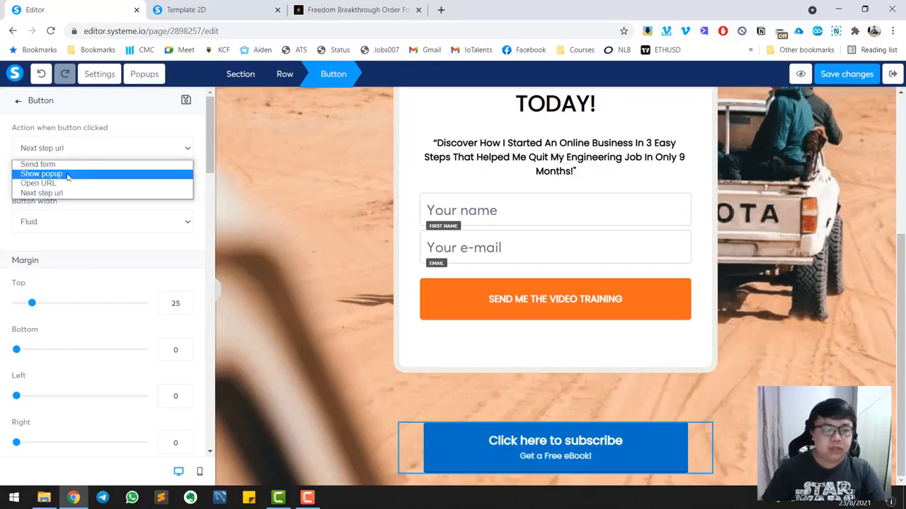
left_click(60, 174)
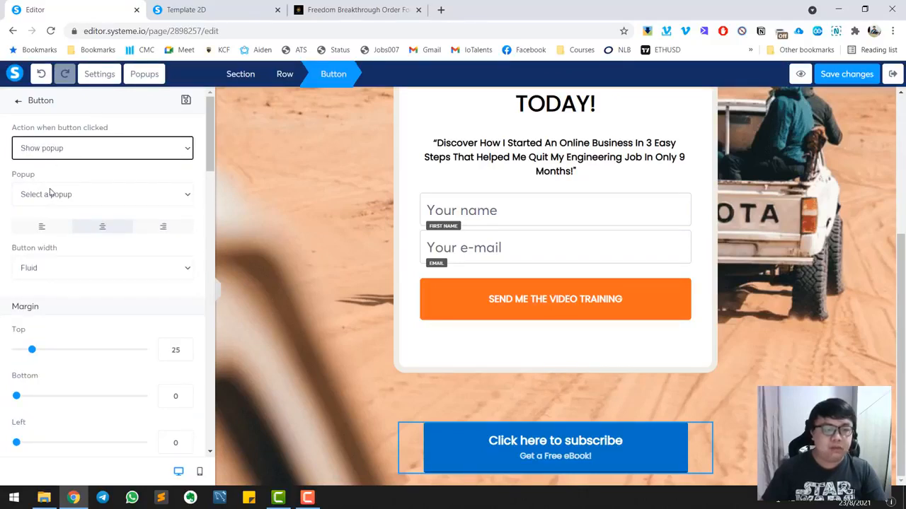
left_click(51, 194)
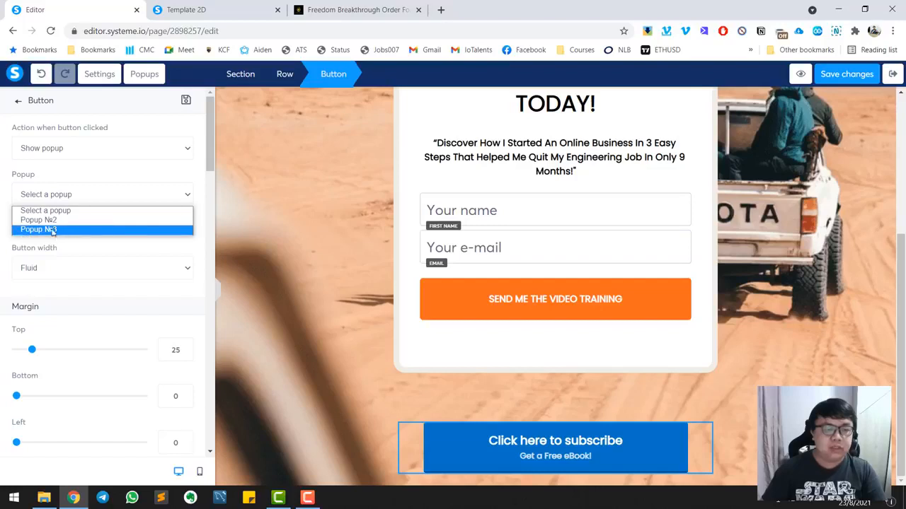
left_click(63, 231)
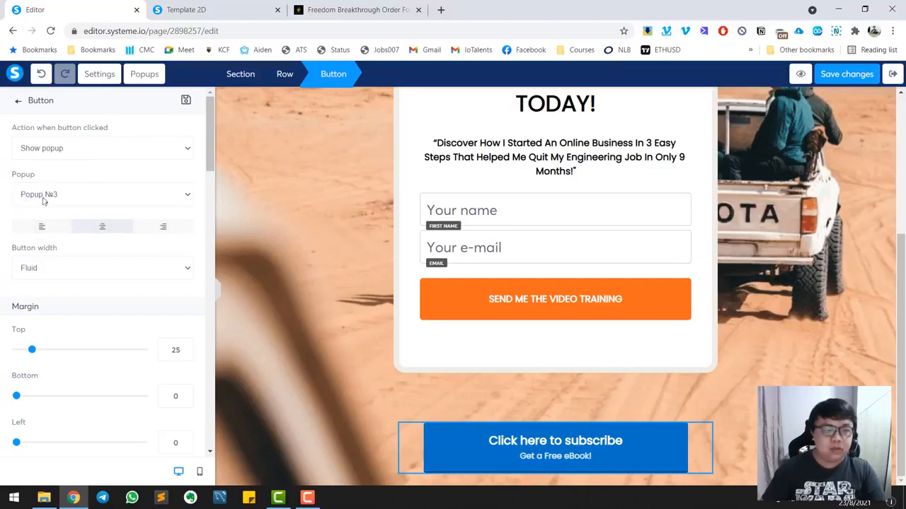
Review the ebook popup's settings, the page's popup list and the popup linked to the subscribe button
left_click(138, 75)
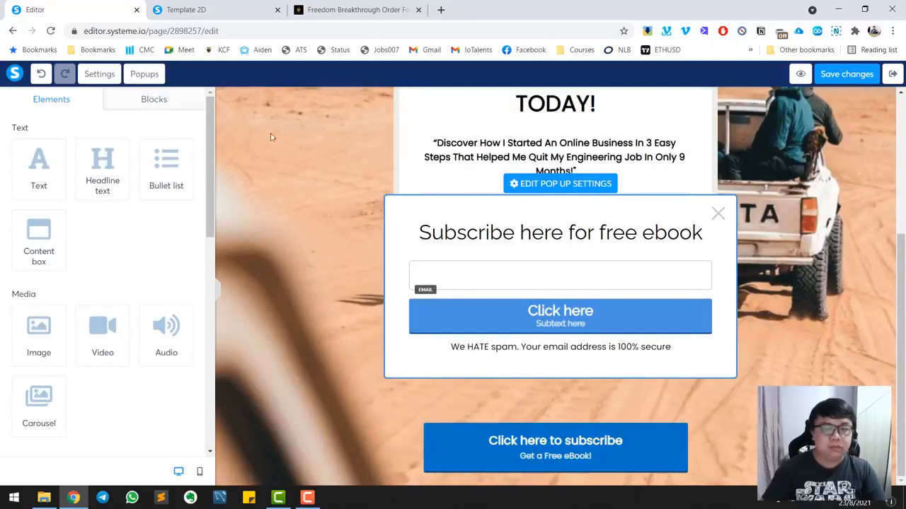
left_click(582, 188)
scroll(191, 194, "down", 1)
scroll(191, 194, "down", 10)
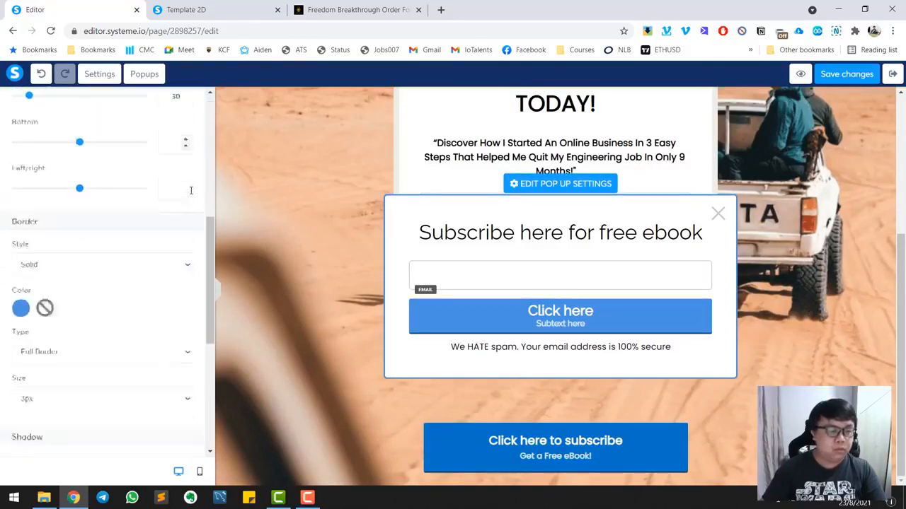
scroll(182, 321, "up", 10)
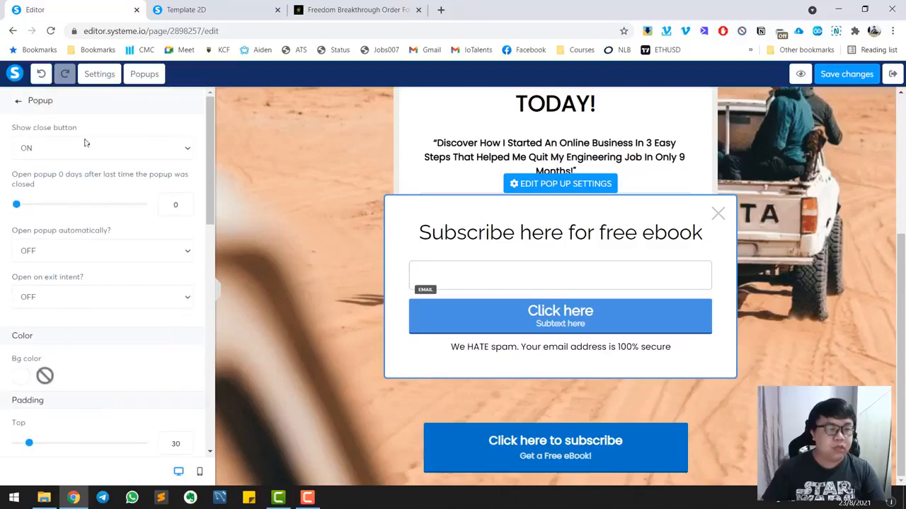
left_click(17, 103)
left_click(139, 75)
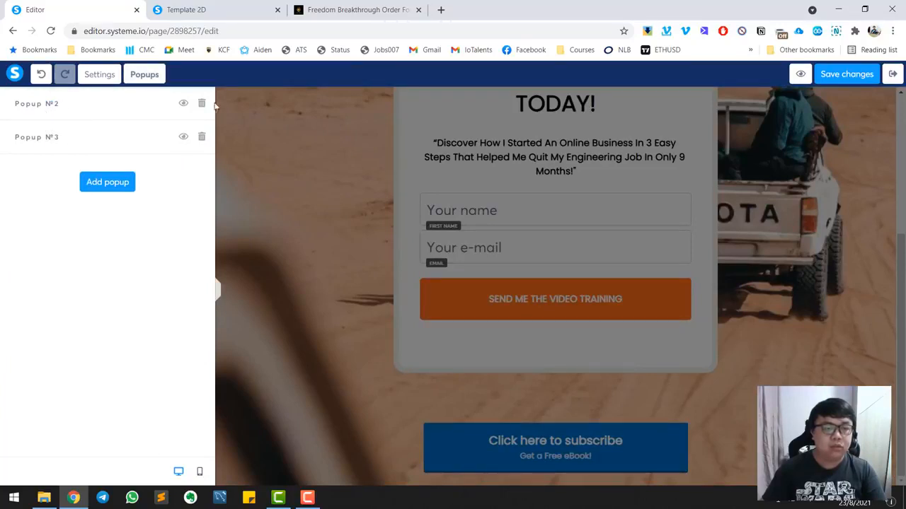
left_click(279, 148)
left_click(501, 454)
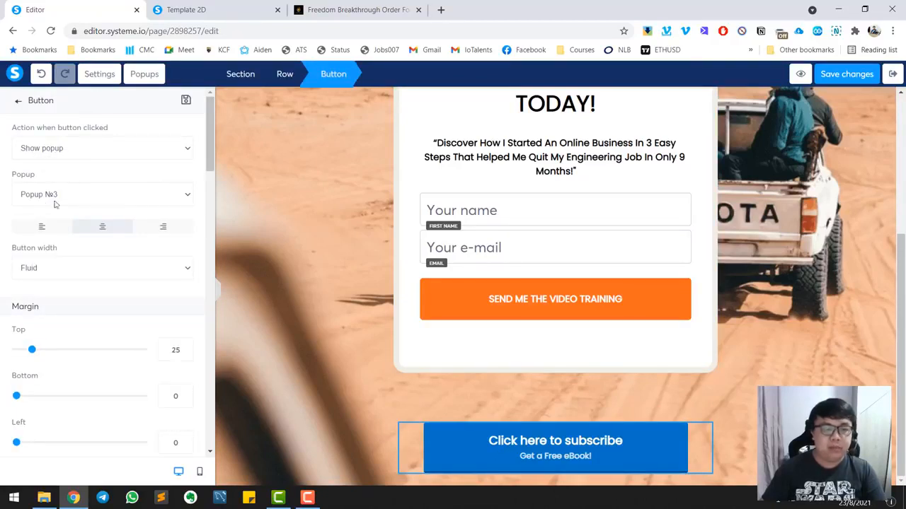
Save the page changes and preview the squeeze page from the funnel
left_click(841, 74)
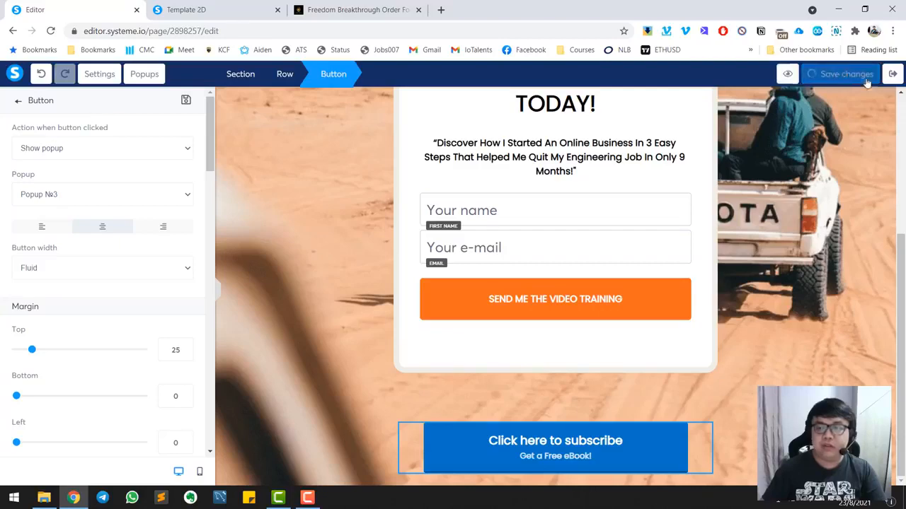
left_click(893, 74)
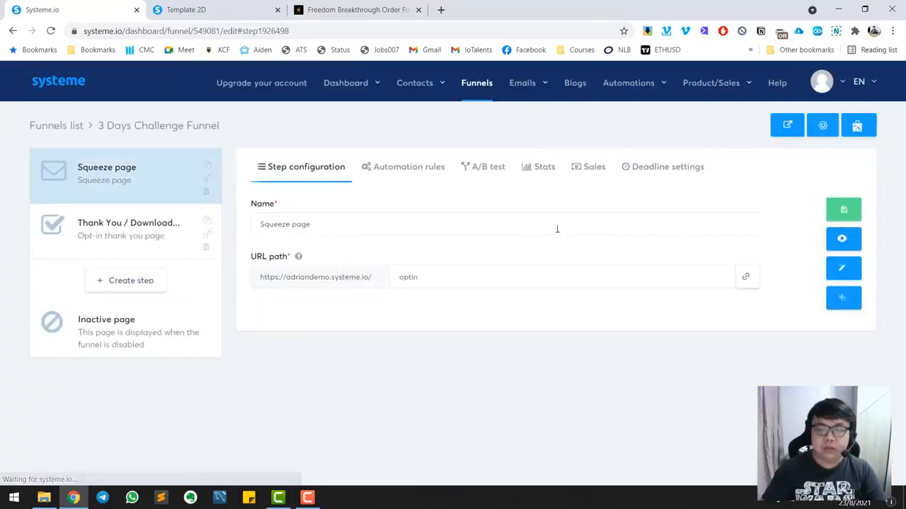
left_click(842, 240)
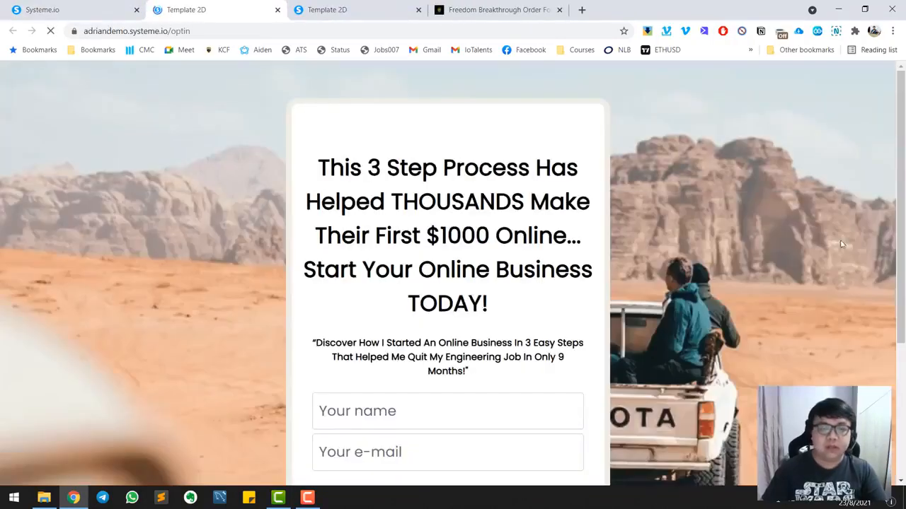
Test the "Click here to subscribe" button on the live page, and close the ebook popup
scroll(576, 323, "down", 3)
left_click(450, 458)
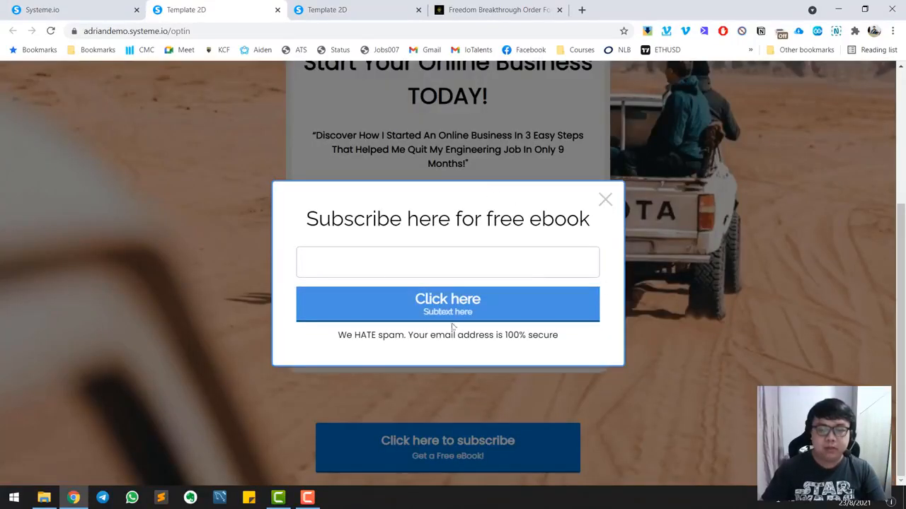
left_click(605, 200)
scroll(610, 204, "up", 3)
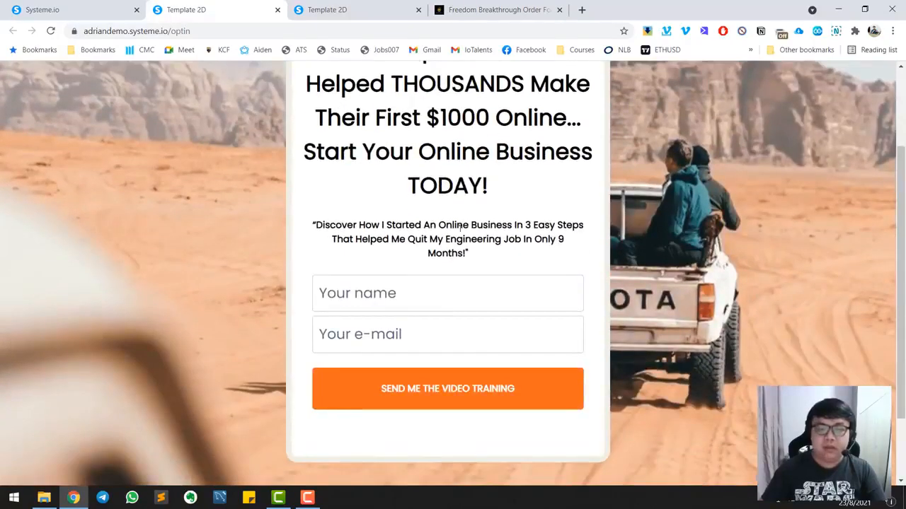